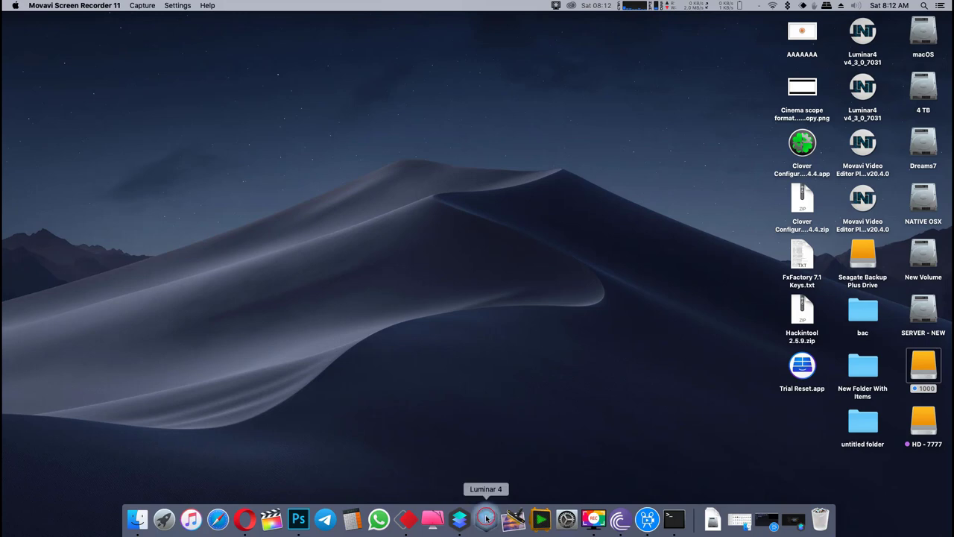
Launch Luminar 4 and add the beach portrait shoot folder to the library as a folder with images
left_click(486, 518)
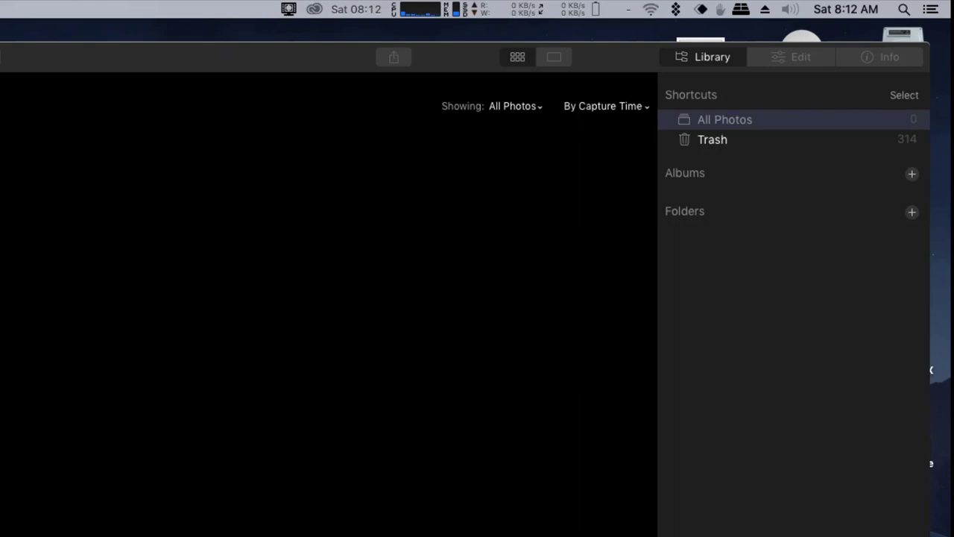
left_click(5, 74)
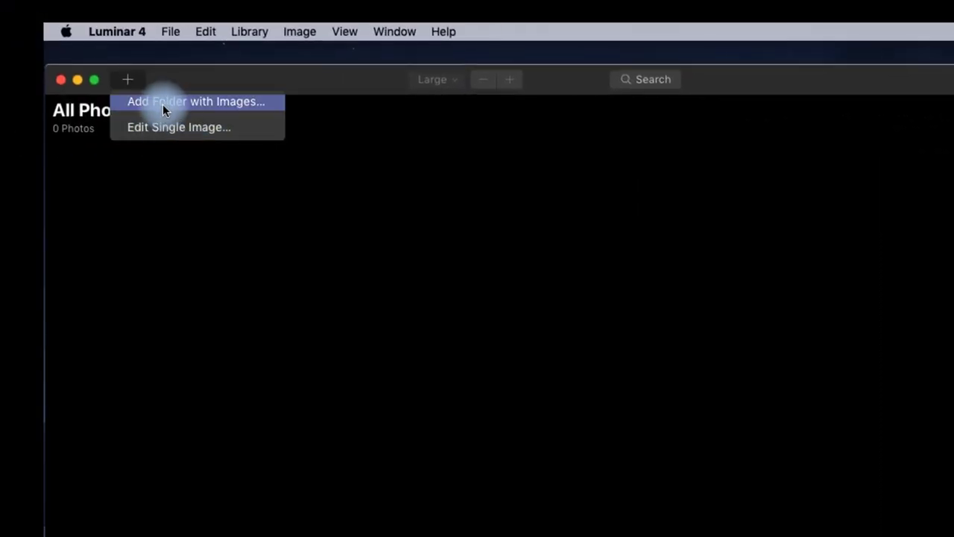
left_click(162, 104)
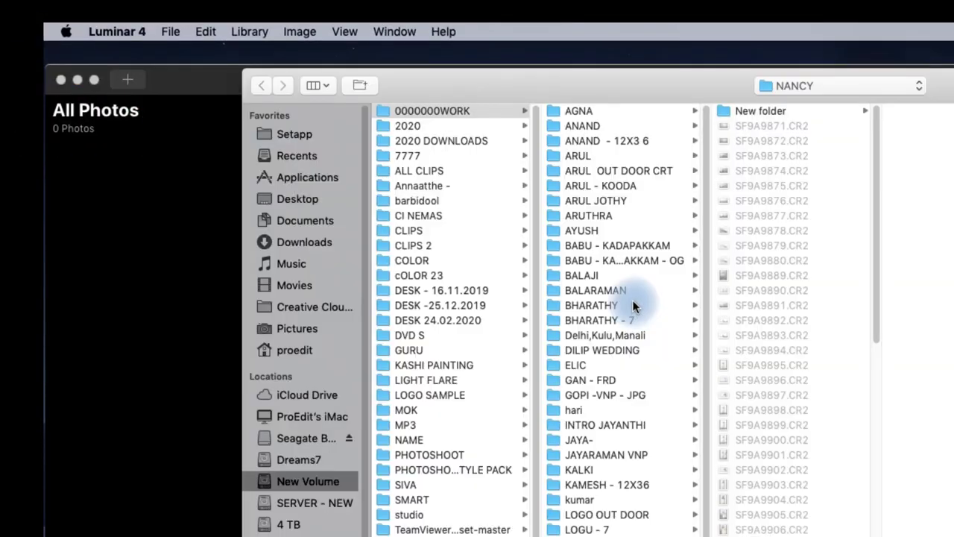
left_click(810, 427)
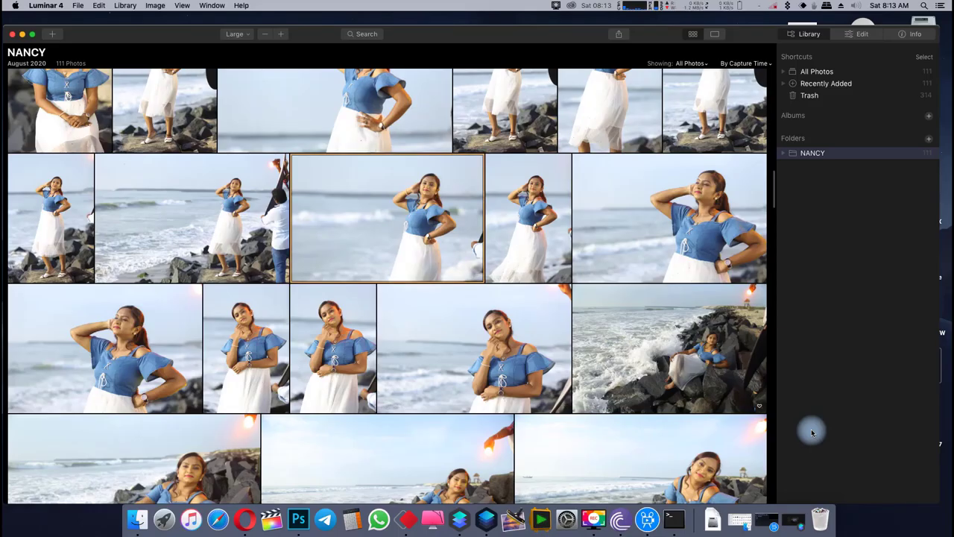
Open the photo SF9A9918.CR2 in single-image view with its shooting info and switch the Luminar Looks collection to Street
double_click(386, 170)
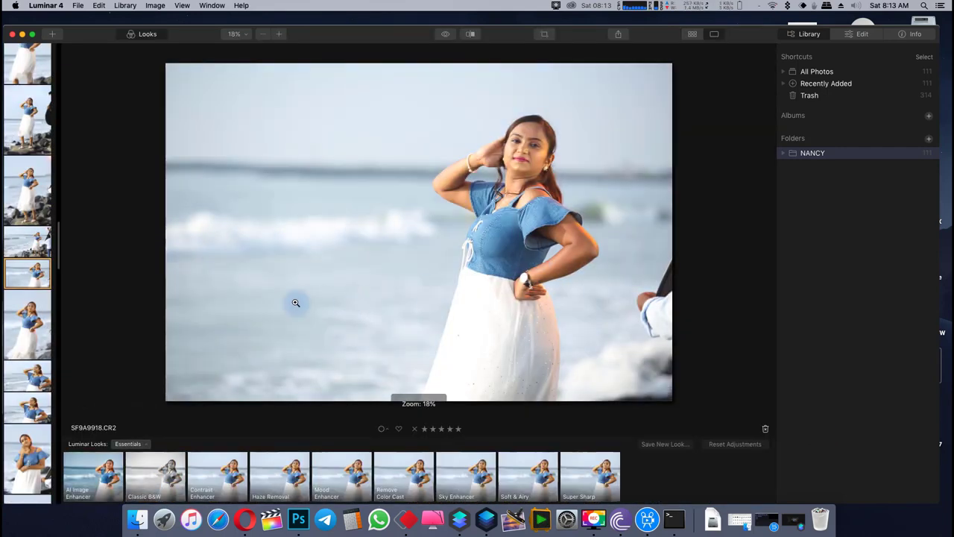
key("i")
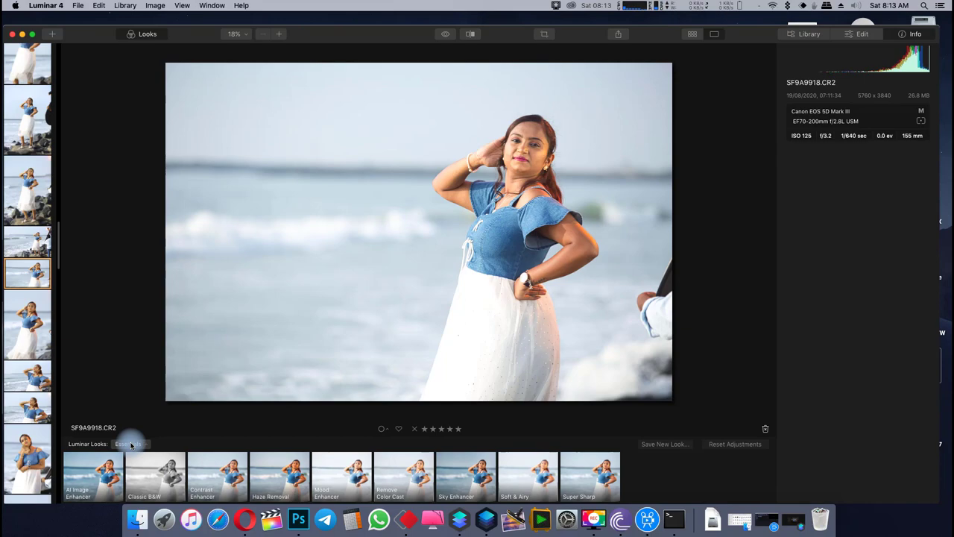
left_click(131, 445)
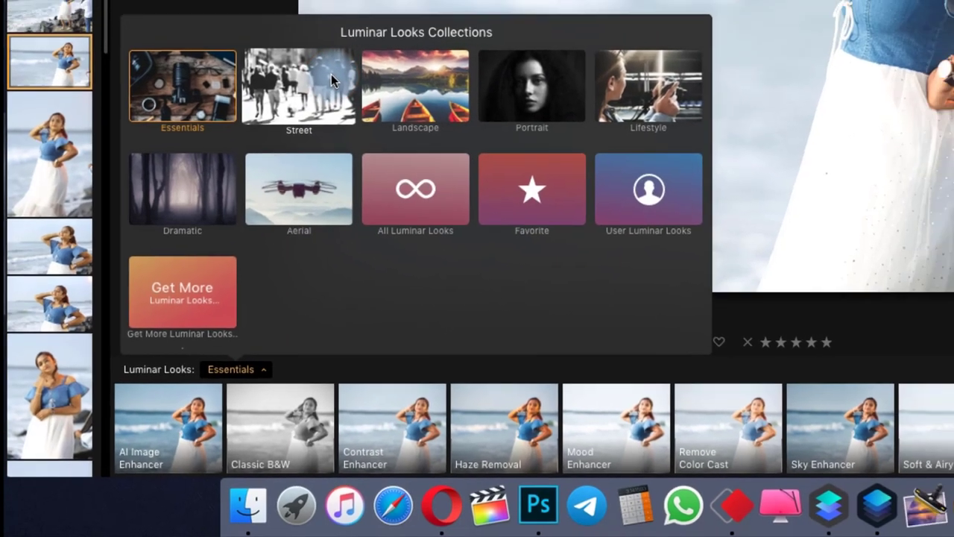
left_click(321, 52)
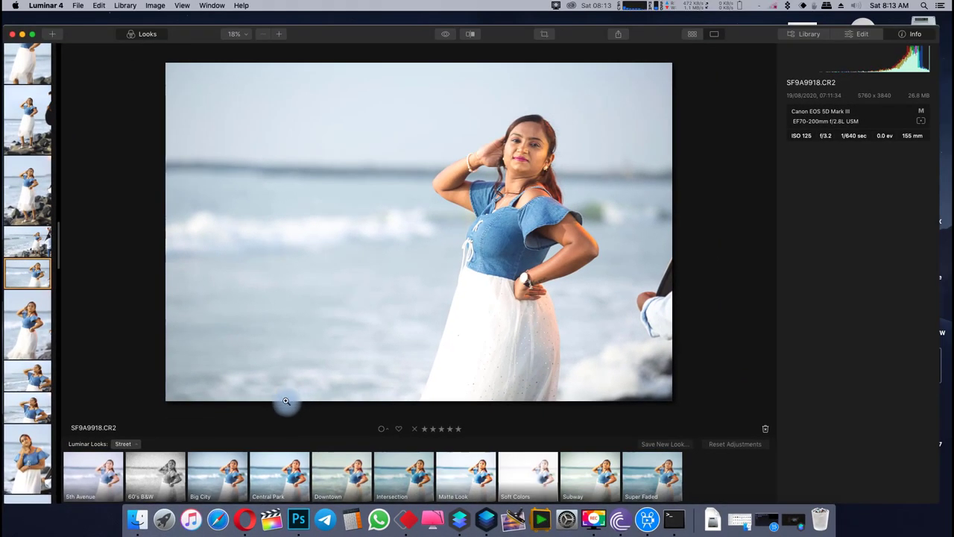
Try the Downtown look on the photo, then replace it with the Intersection look at an amount of 100
left_click(342, 471)
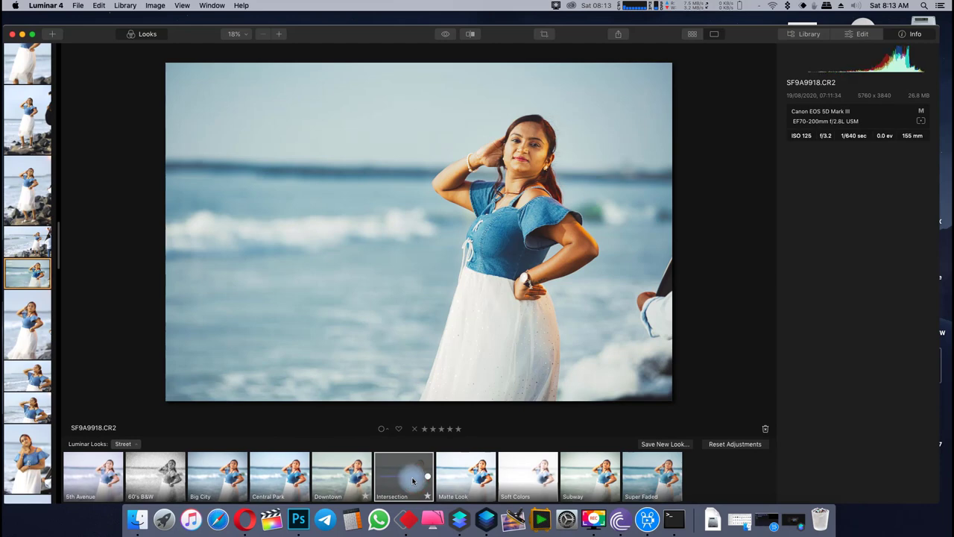
left_click(424, 480)
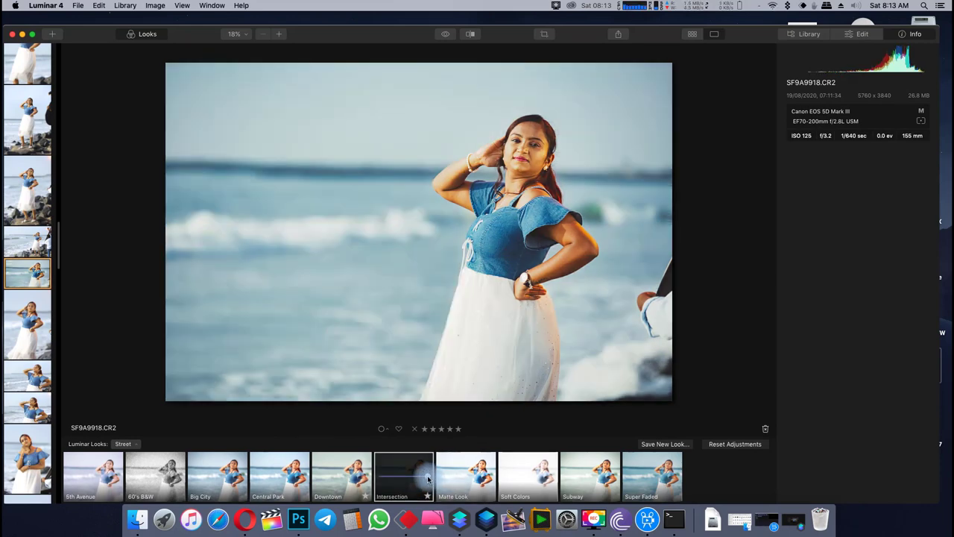
left_click_drag(427, 479, 465, 480)
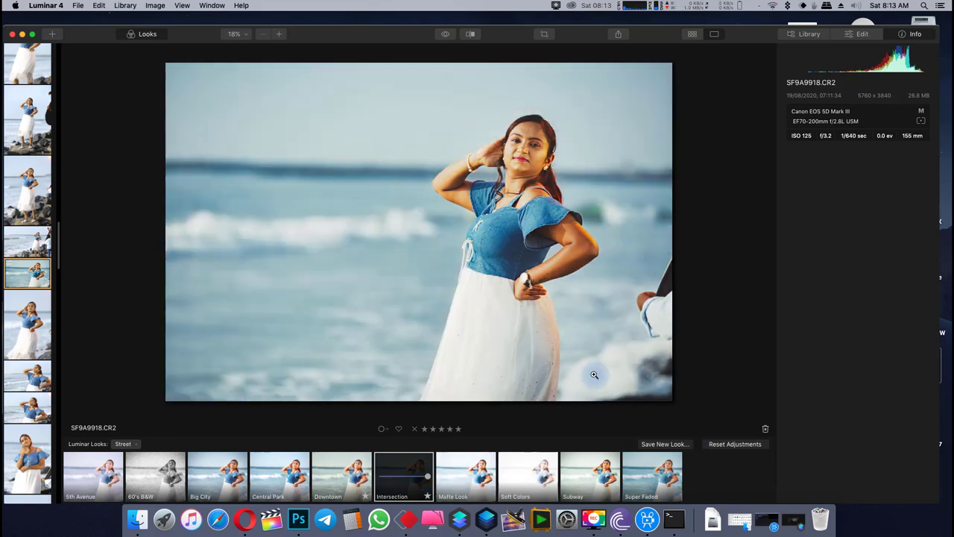
left_click(651, 443)
left_click(517, 162)
Examine the tool groups available for editing the photo, from Essentials through to Professional, and return to Essentials
left_click(857, 34)
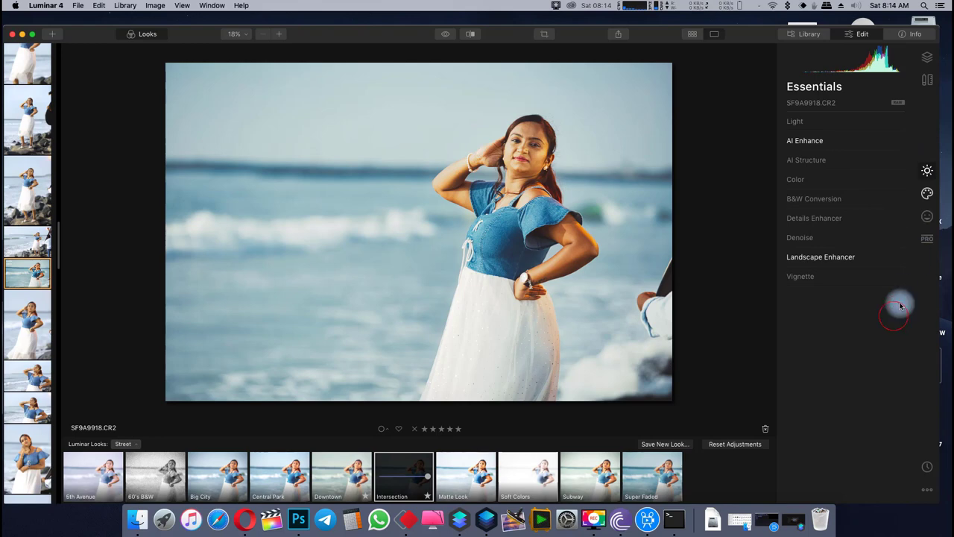
left_click(928, 193)
left_click(927, 216)
left_click(927, 237)
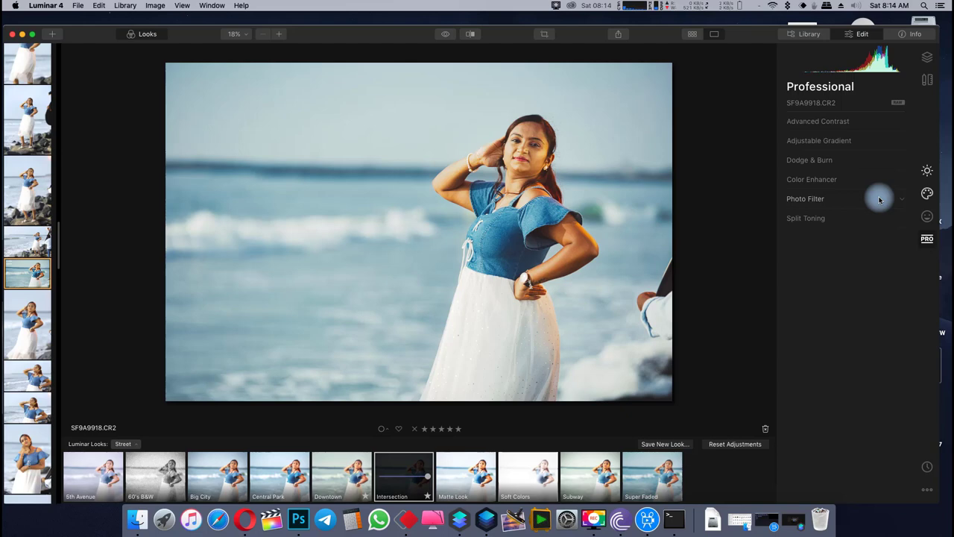
left_click(929, 194)
left_click(930, 172)
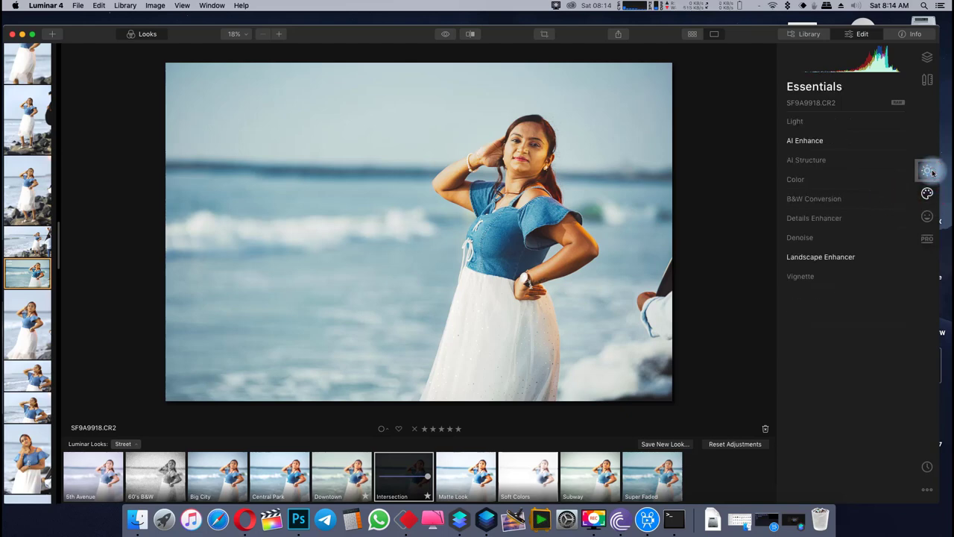
left_click(928, 193)
left_click(927, 216)
left_click(927, 237)
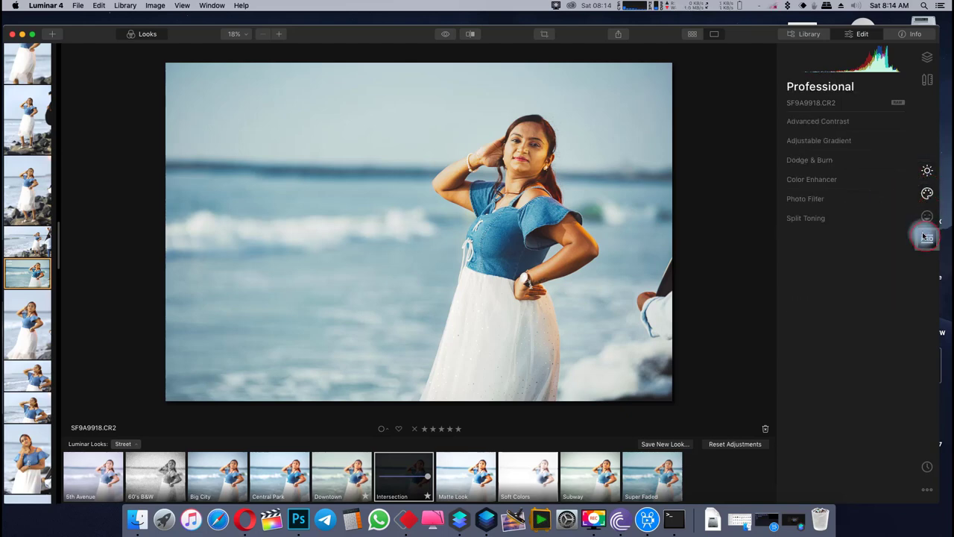
left_click(929, 172)
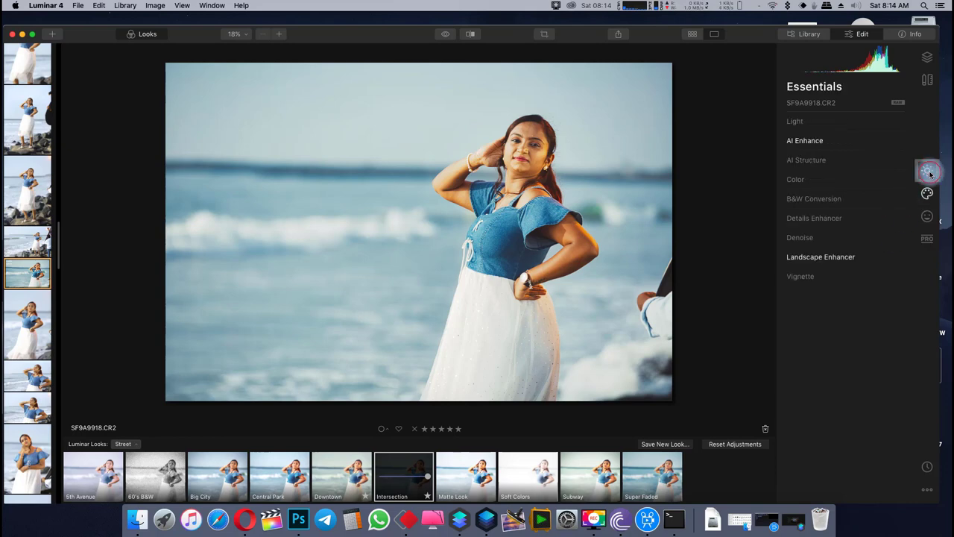
Examine the Light, AI Structure and Color adjustments in the Essentials group
left_click(863, 121)
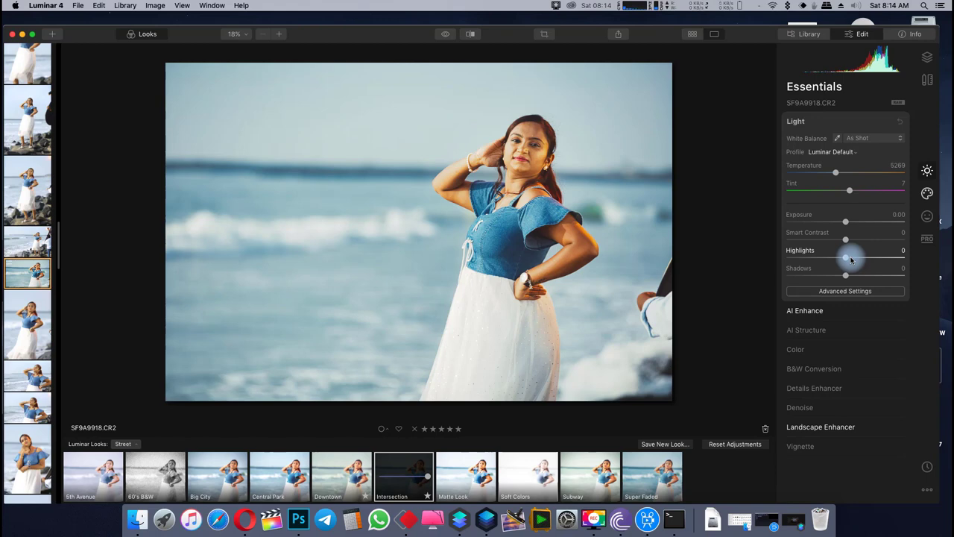
left_click(830, 310)
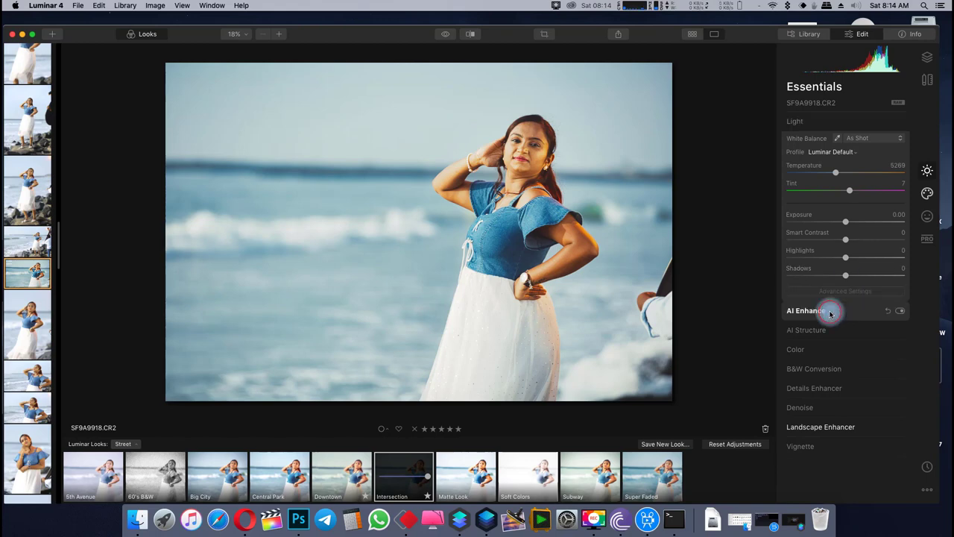
left_click(834, 220)
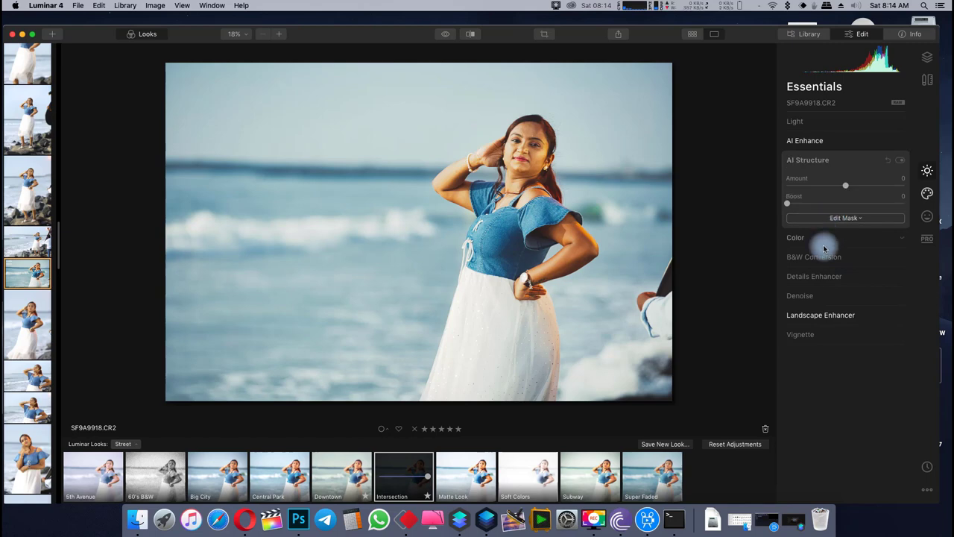
left_click(823, 244)
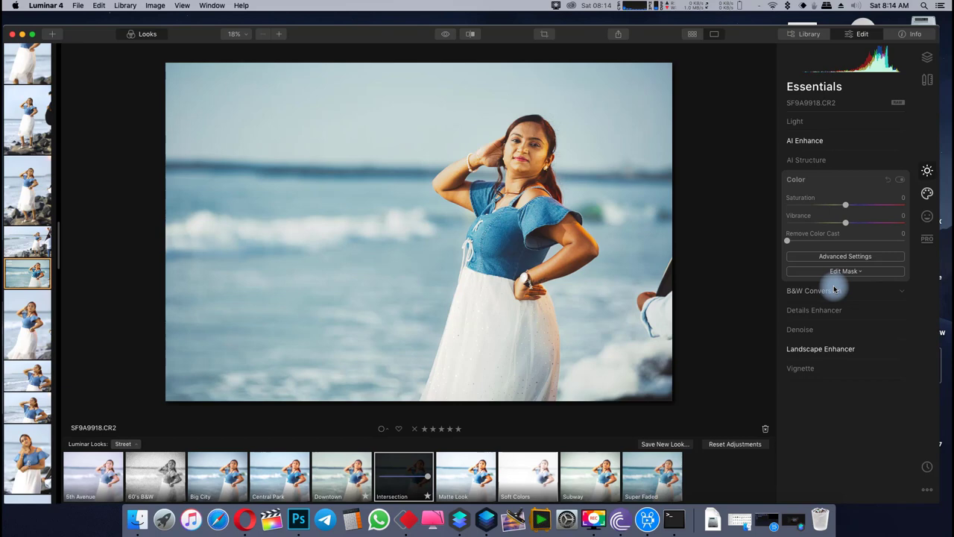
Set the AI Structure amount to 19 and the Color saturation to 6
left_click(823, 161)
mouse_move(843, 187)
left_mouse_down()
mouse_move(901, 187)
mouse_move(838, 187)
mouse_move(895, 185)
mouse_move(853, 176)
left_mouse_up()
left_click(844, 161)
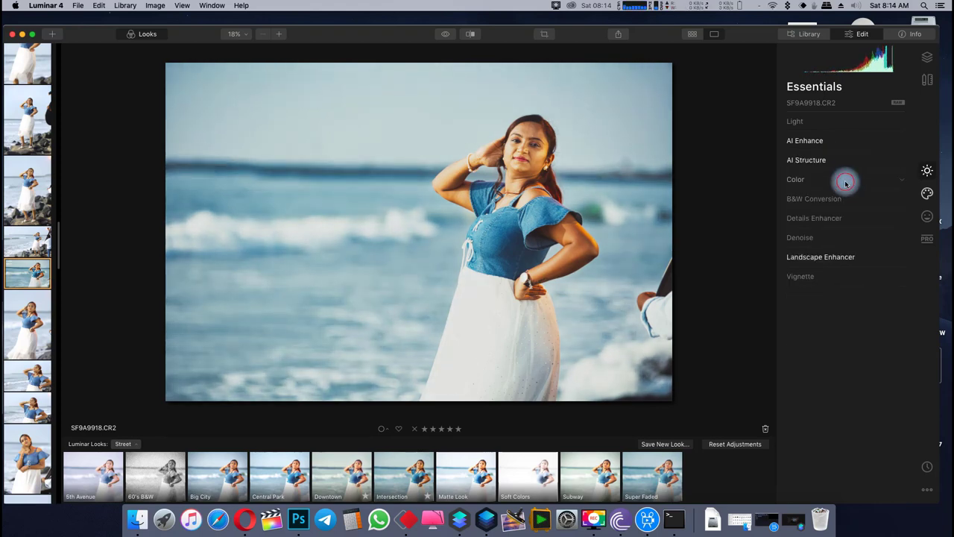
left_click(845, 180)
left_click_drag(845, 207, 874, 206)
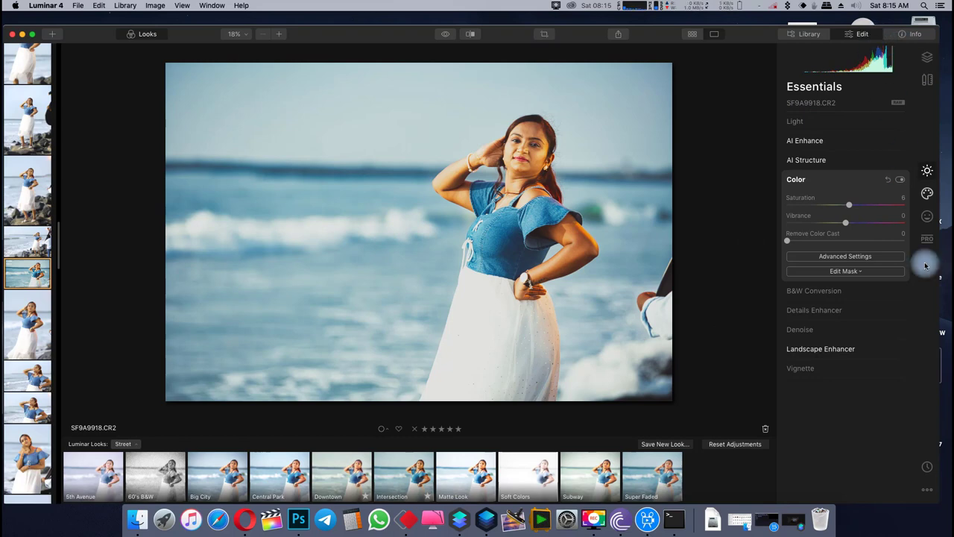
Revert the photo to its Original state in the edit history
left_click(928, 467)
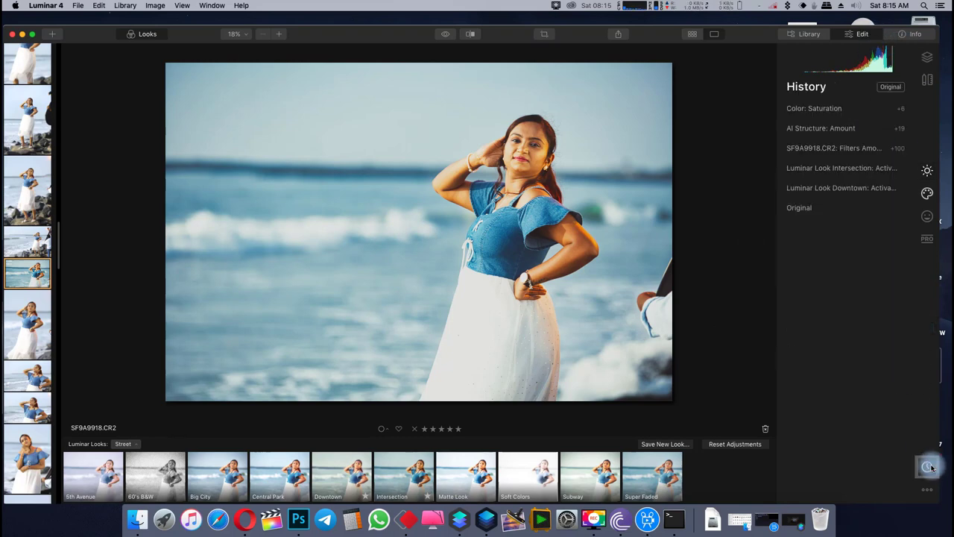
left_click(893, 87)
left_click(798, 108)
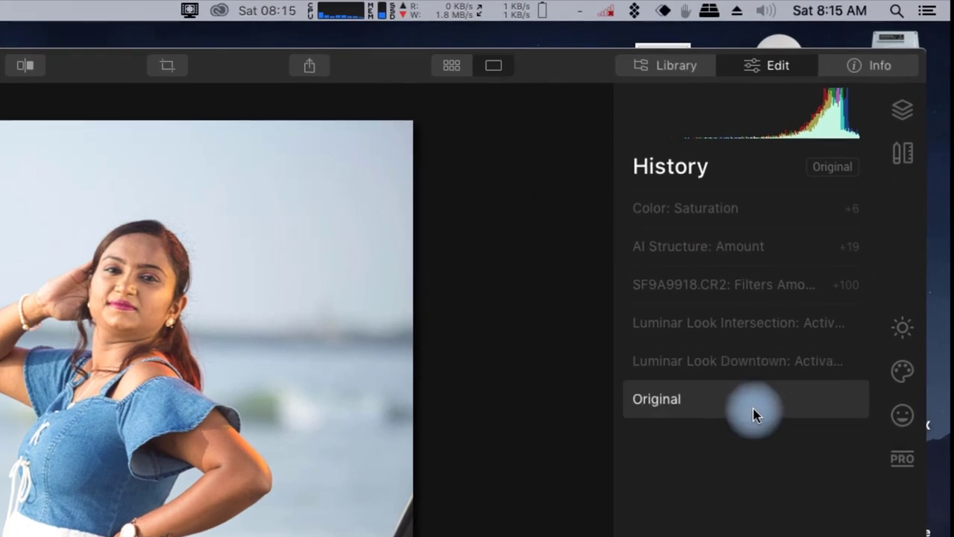
left_click(837, 212)
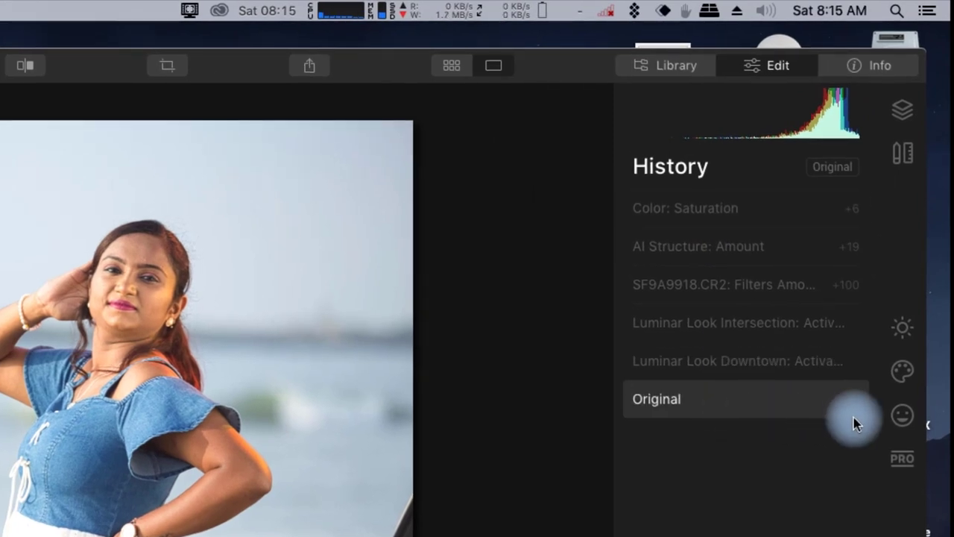
Examine the Canvas tools and the Layers options available for the photo
left_click(645, 67)
left_click(772, 65)
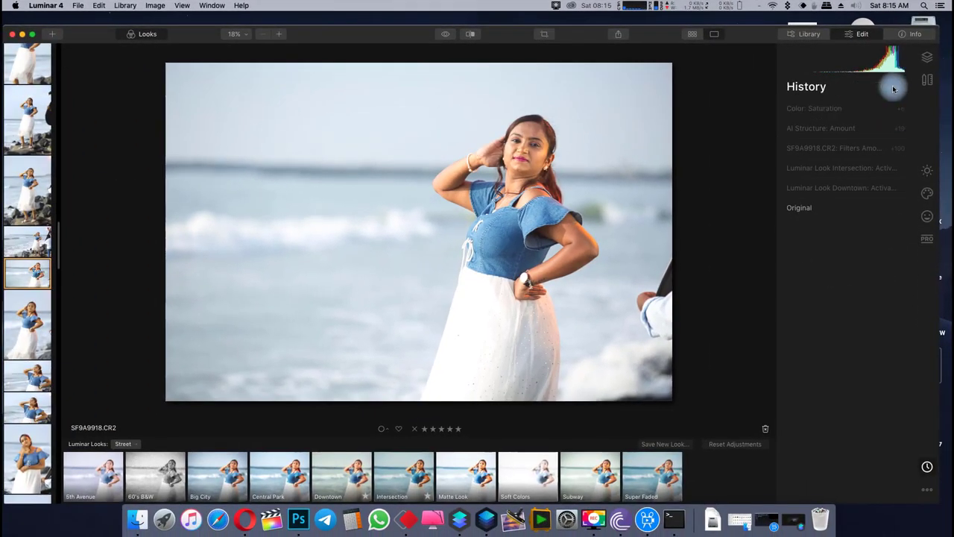
left_click(926, 81)
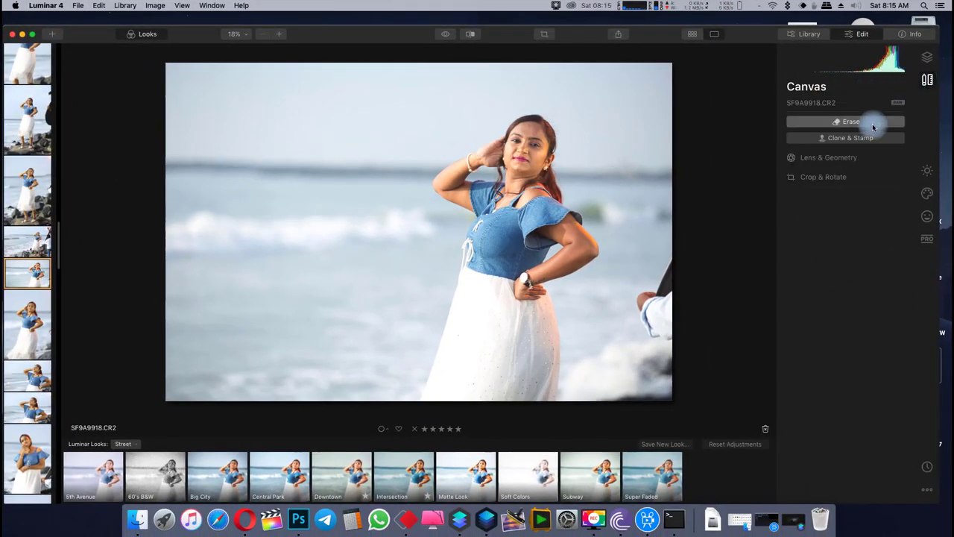
left_click(927, 57)
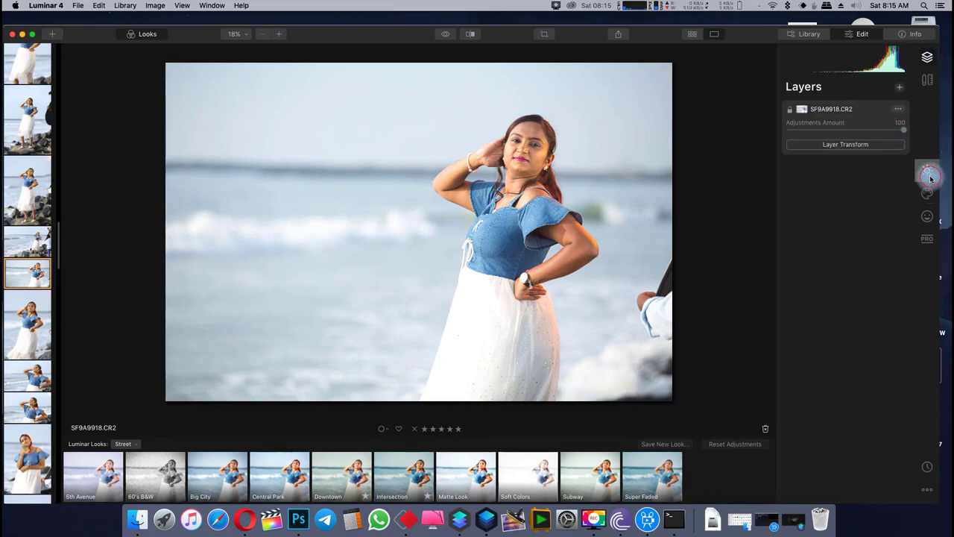
Set AI Accent to 100 under AI Enhance in the Essentials group
left_click(927, 170)
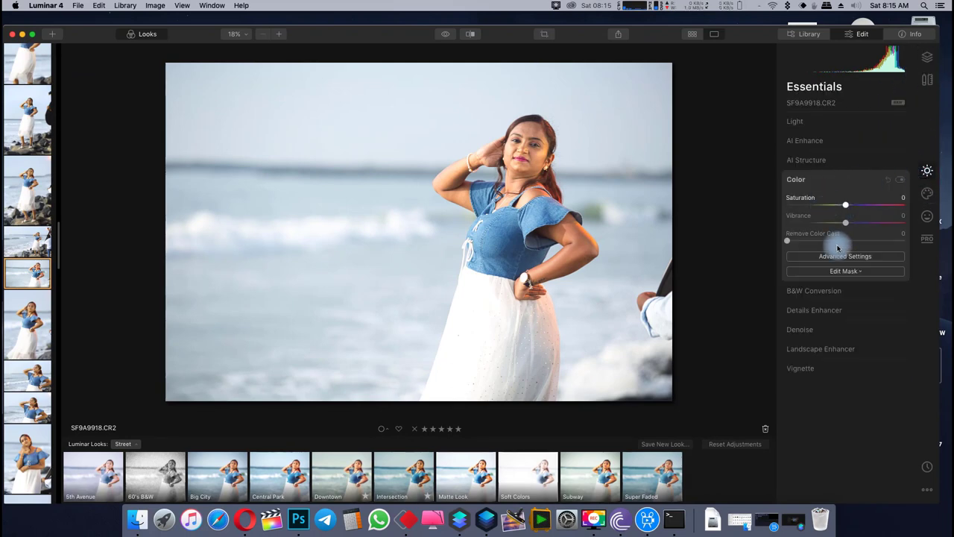
left_click(814, 141)
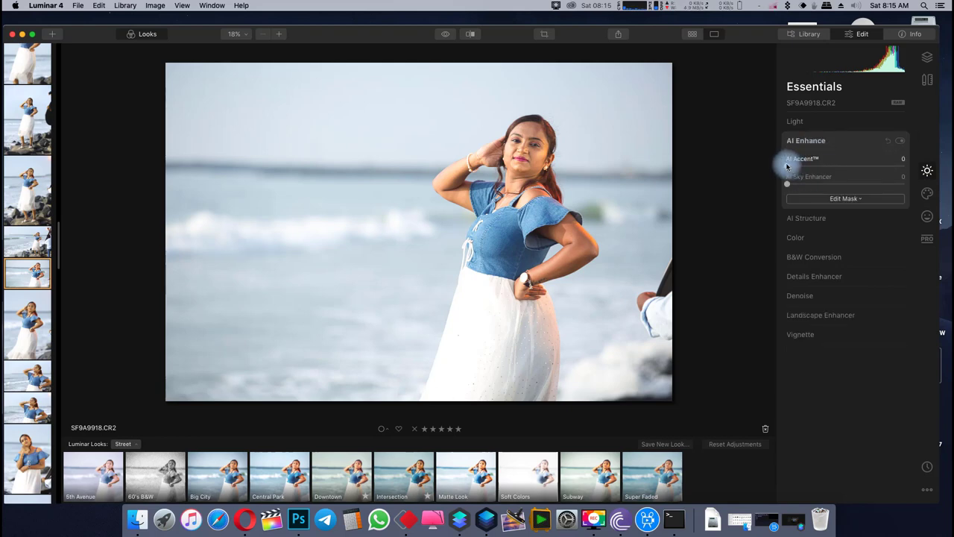
left_click_drag(784, 165, 907, 167)
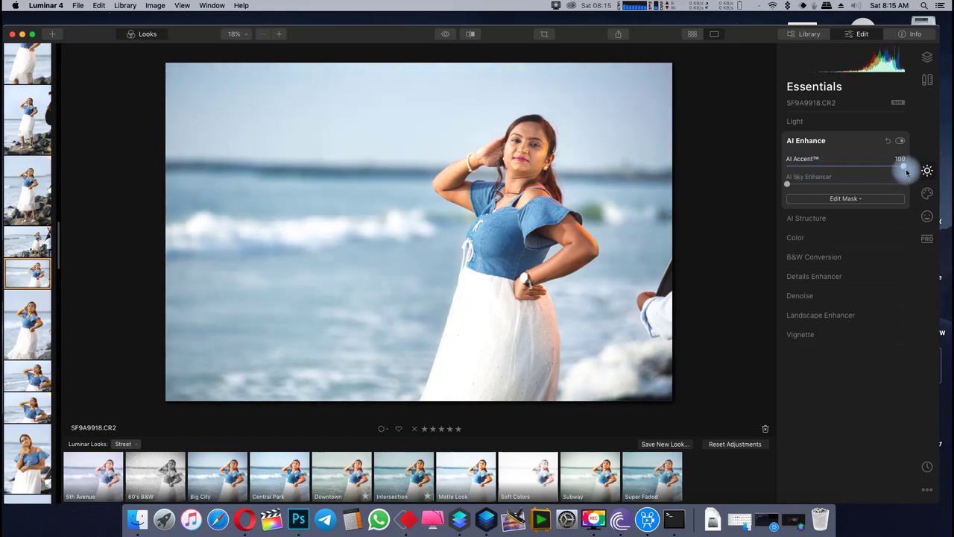
Turn on the before/after comparison, shift its divider across the photo and inspect the subject's face up close
left_click(472, 34)
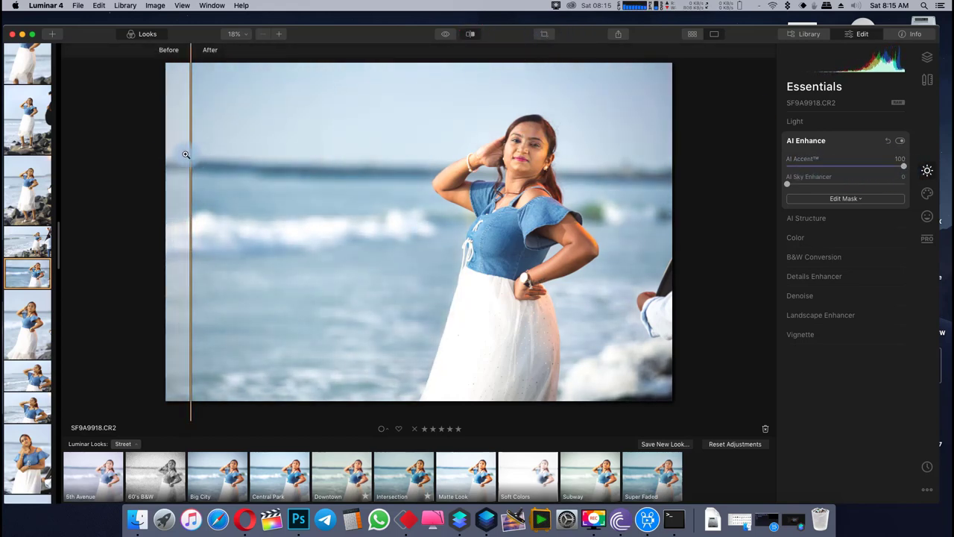
left_click_drag(190, 154, 303, 187)
left_click(512, 164)
left_click(305, 192)
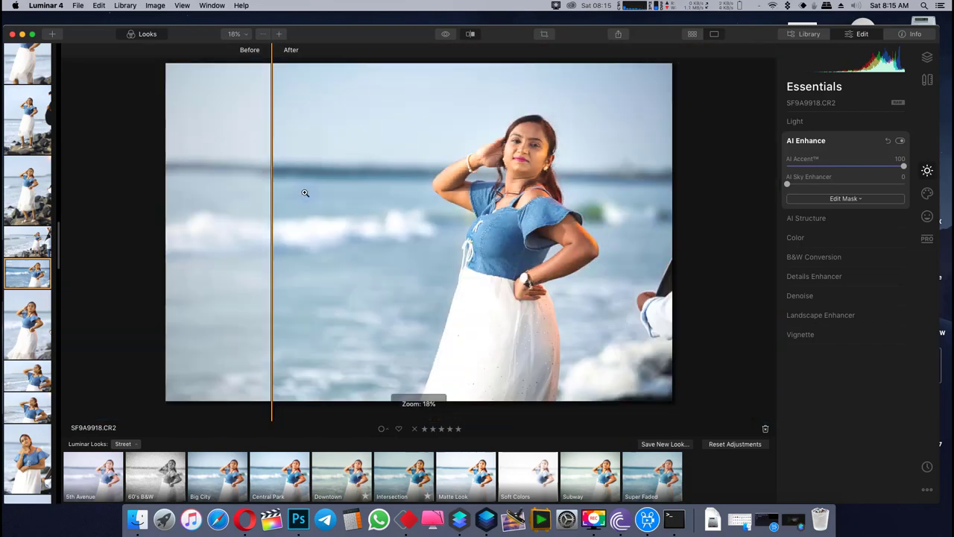
Set the AI Structure amount to 94 in Essentials and compare before and after across the photo
left_click(839, 219)
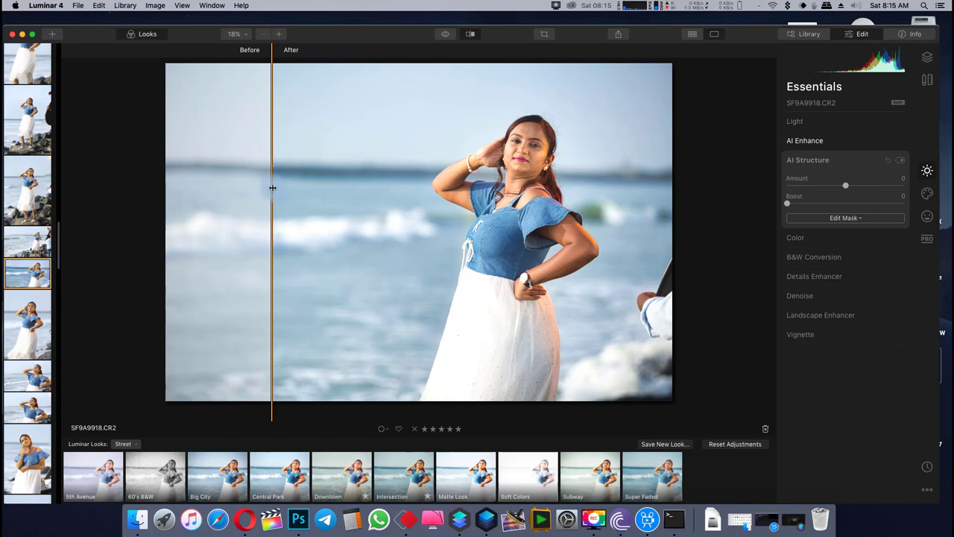
left_click_drag(273, 188, 322, 188)
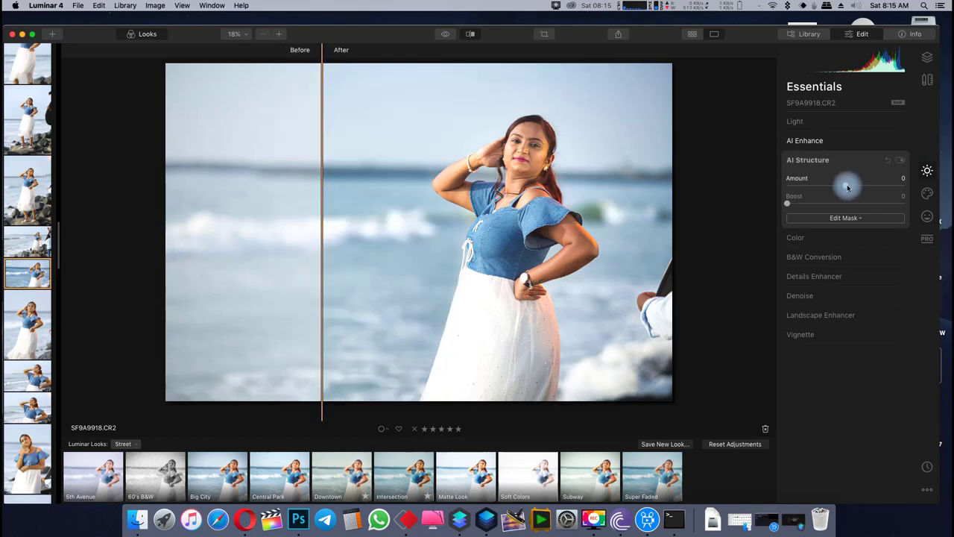
left_click_drag(847, 187, 902, 186)
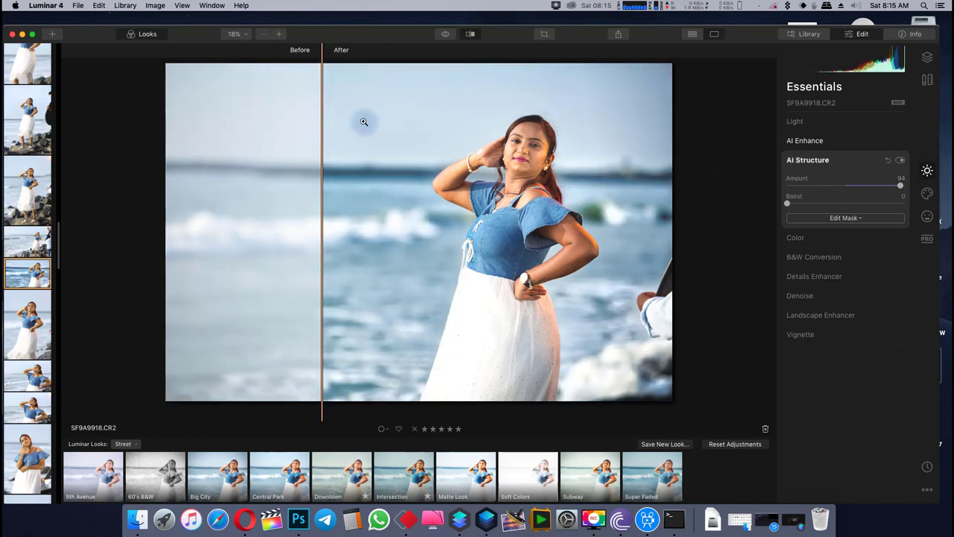
left_click_drag(323, 145, 343, 168)
left_click_drag(551, 197, 441, 161)
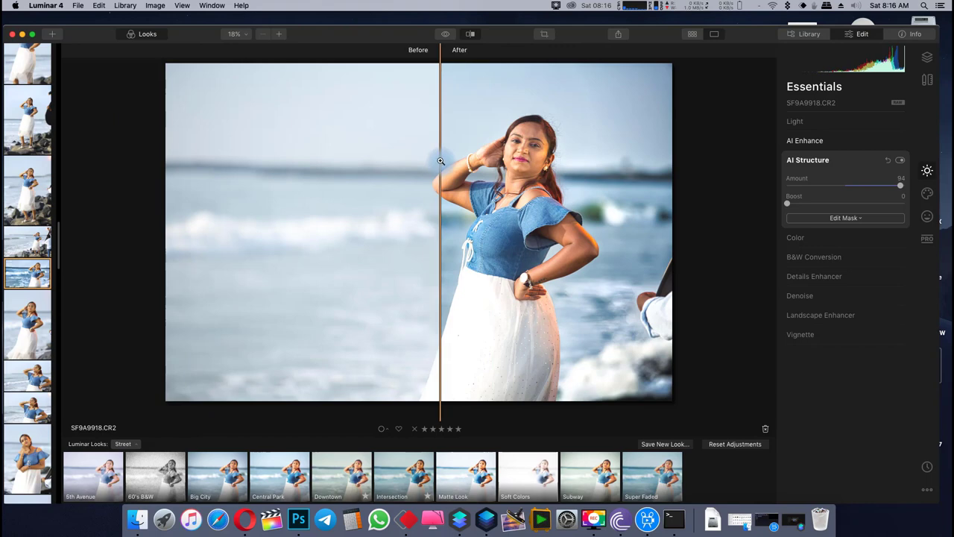
Set Small Details to 14 in Details Enhancer and shift the before/after divider to reveal more of the edited photo
left_click(838, 281)
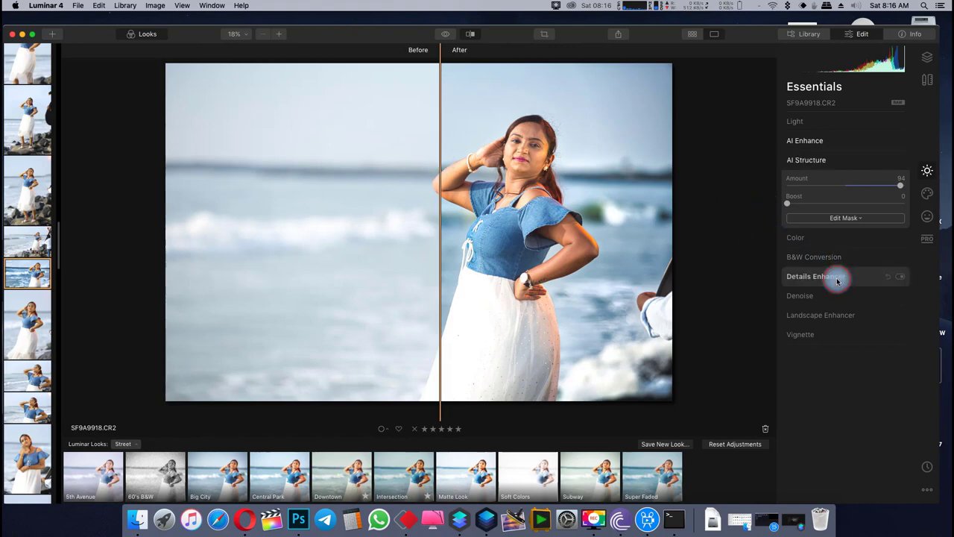
mouse_move(843, 240)
left_mouse_down()
mouse_move(874, 247)
mouse_move(852, 246)
left_mouse_up()
left_click_drag(440, 184, 196, 158)
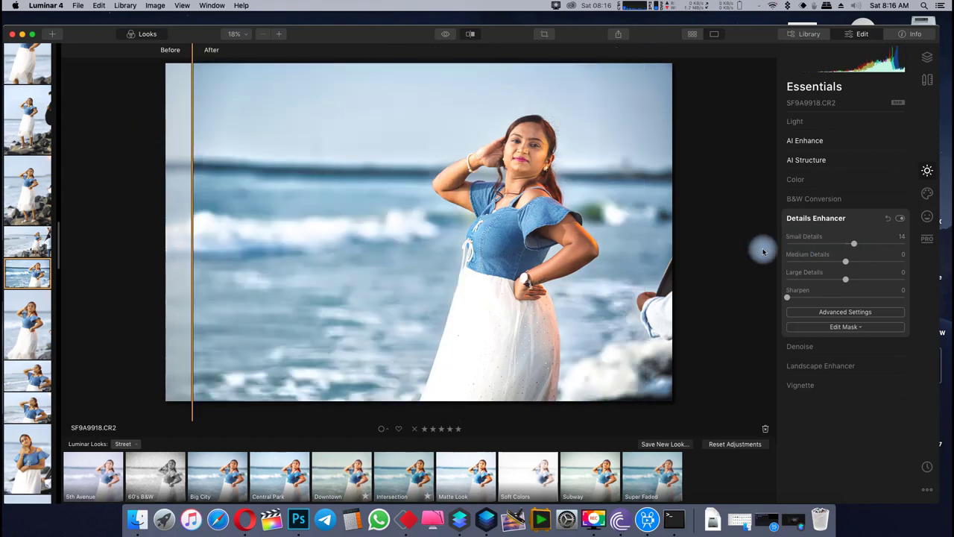
Set Luminosity Denoise to 69 and compare the subject's face before and after at 100% zoom
left_click(817, 345)
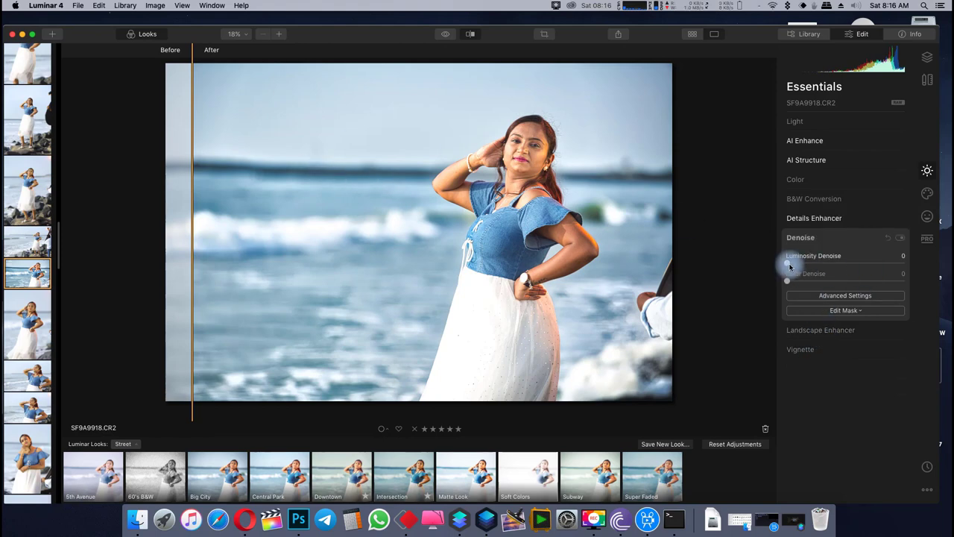
left_click_drag(791, 266, 869, 263)
double_click(527, 161)
left_click_drag(486, 179, 97, 112)
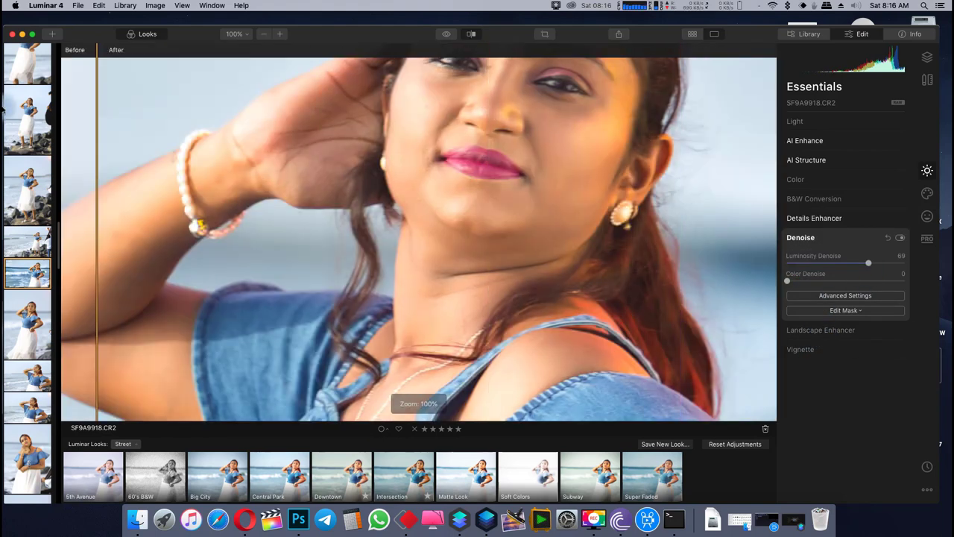
left_click_drag(3, 108, 214, 153)
double_click(321, 119)
Set Dehaze to 11, Golden Hour to 10 and Foliage Enhancer to 21 in Landscape Enhancer, and compare with the original
left_click(854, 331)
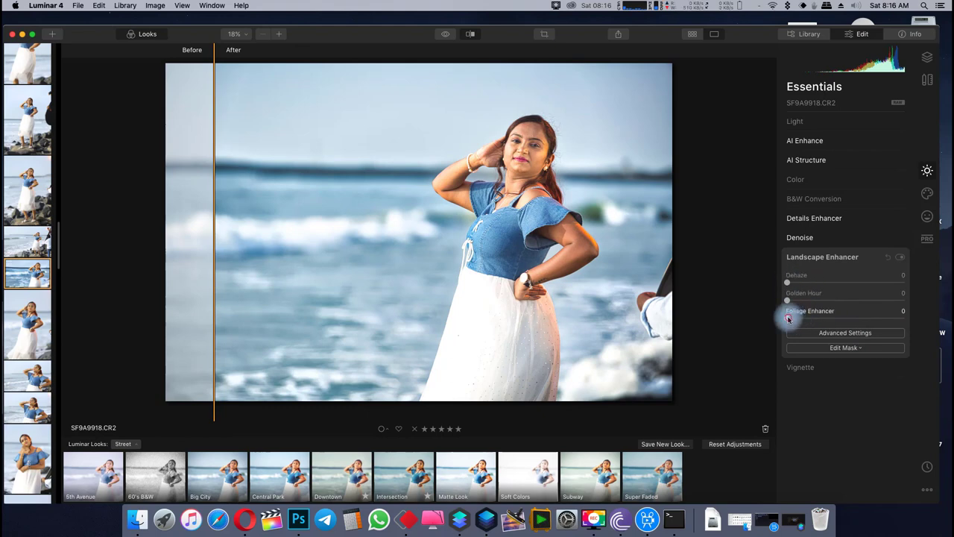
left_click_drag(789, 318, 854, 320)
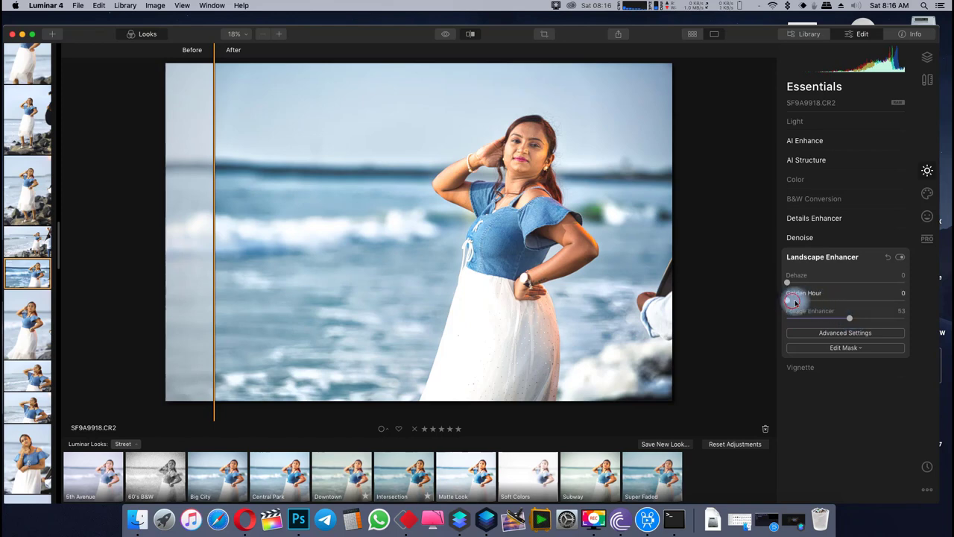
left_click_drag(790, 300, 815, 299)
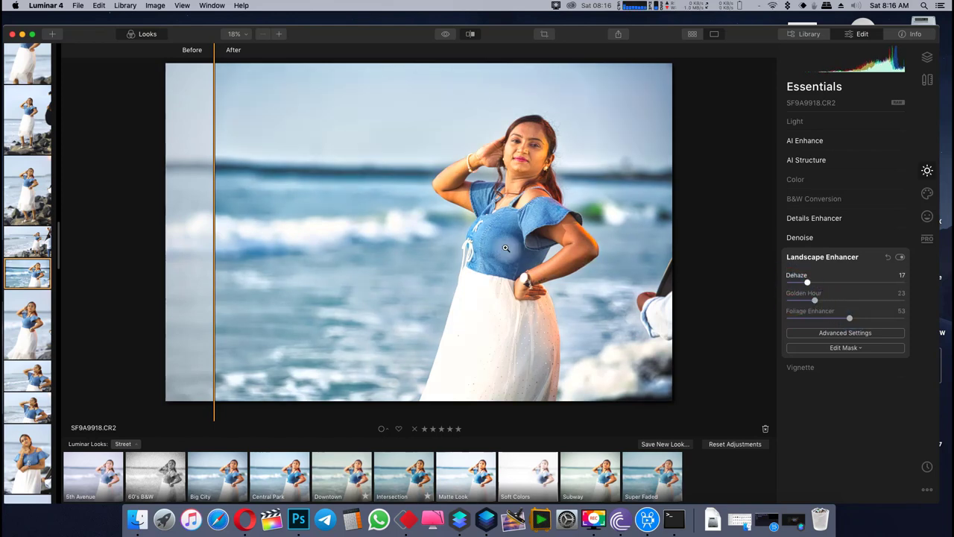
left_click_drag(815, 300, 800, 300)
left_click_drag(849, 319, 819, 319)
left_click(800, 284)
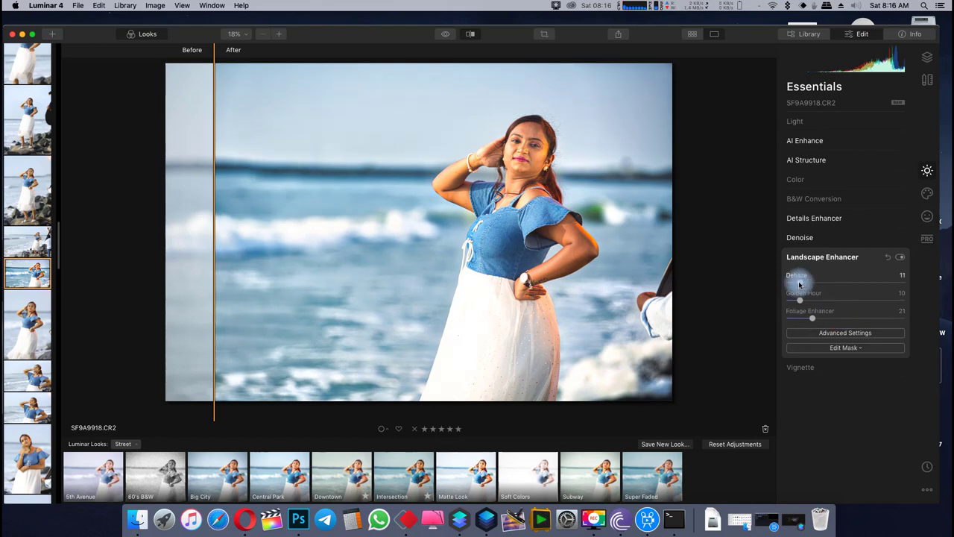
left_click_drag(214, 179, 369, 183)
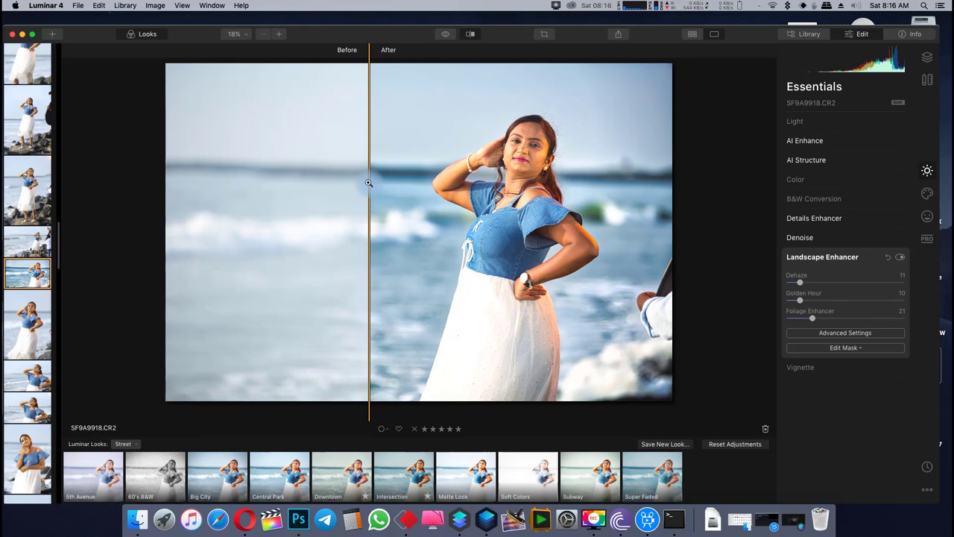
Turn off the before/after comparison and replace the sky with Blue Sky 6 using AI Sky Replacement in the Creative group
left_click(928, 193)
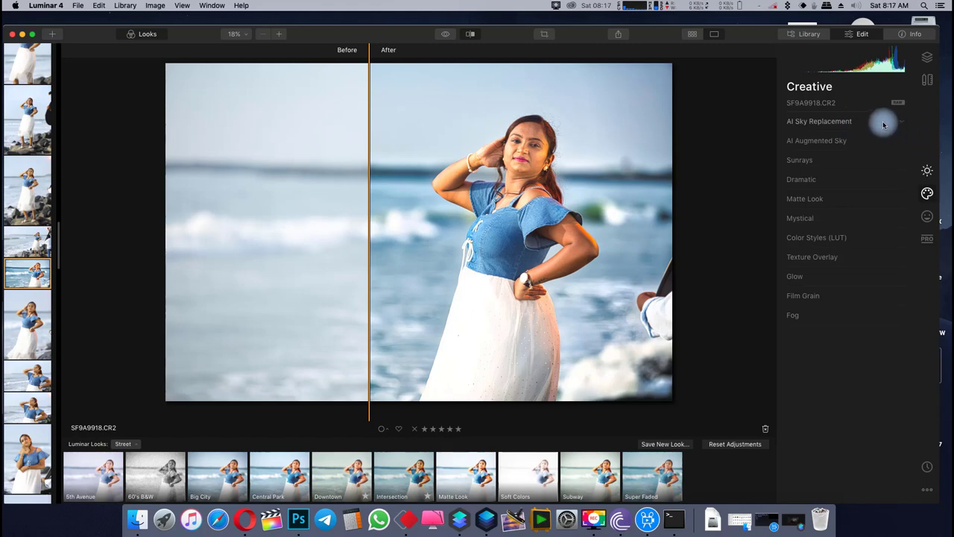
left_click(471, 34)
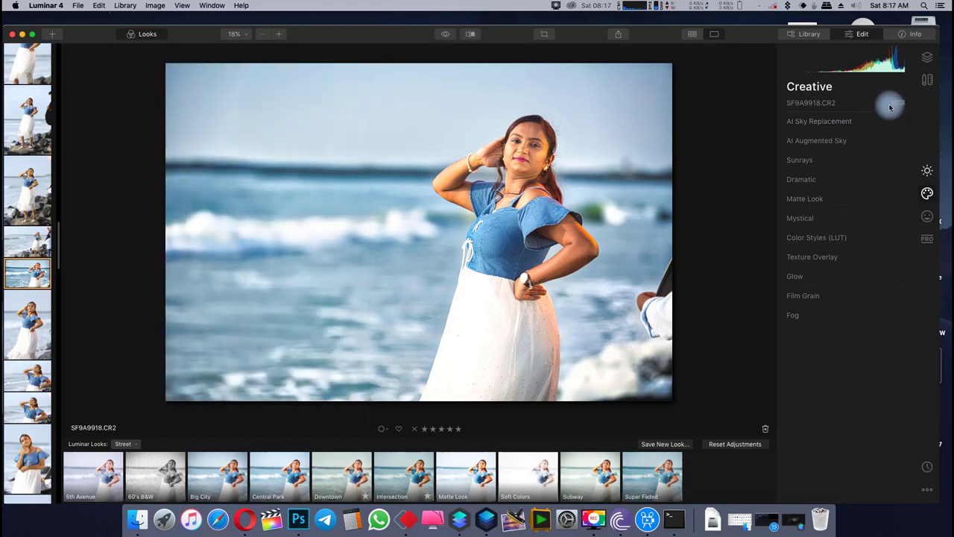
left_click(843, 123)
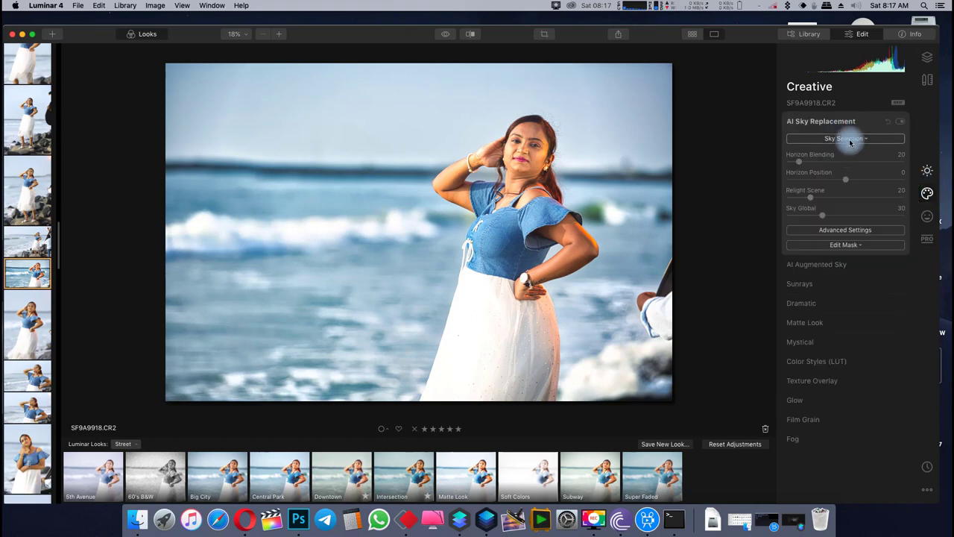
left_click(850, 140)
left_click(836, 230)
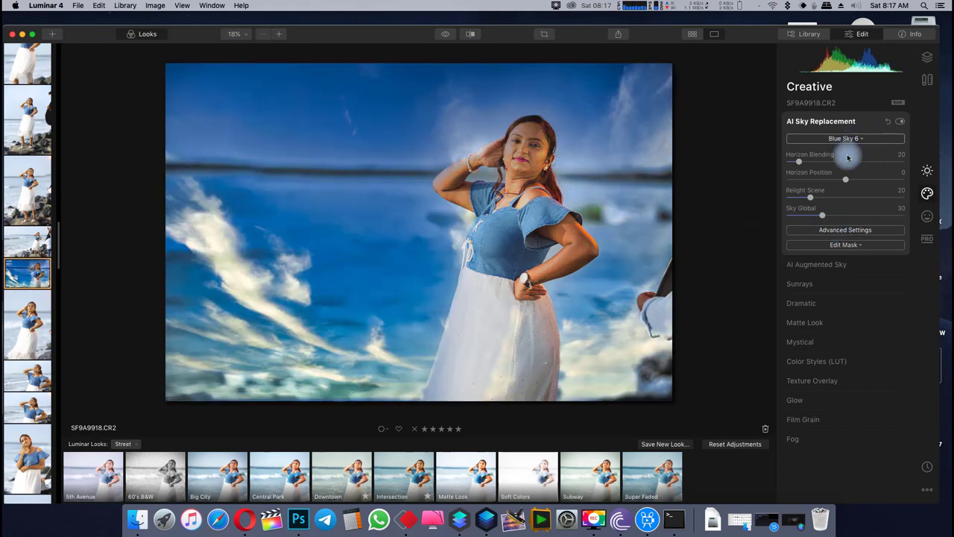
Set the replacement sky's Horizon Position to 2 and Horizon Blending to 0, and check the edges around the arm up close
mouse_move(845, 179)
left_mouse_down()
mouse_move(797, 180)
mouse_move(847, 179)
left_mouse_up()
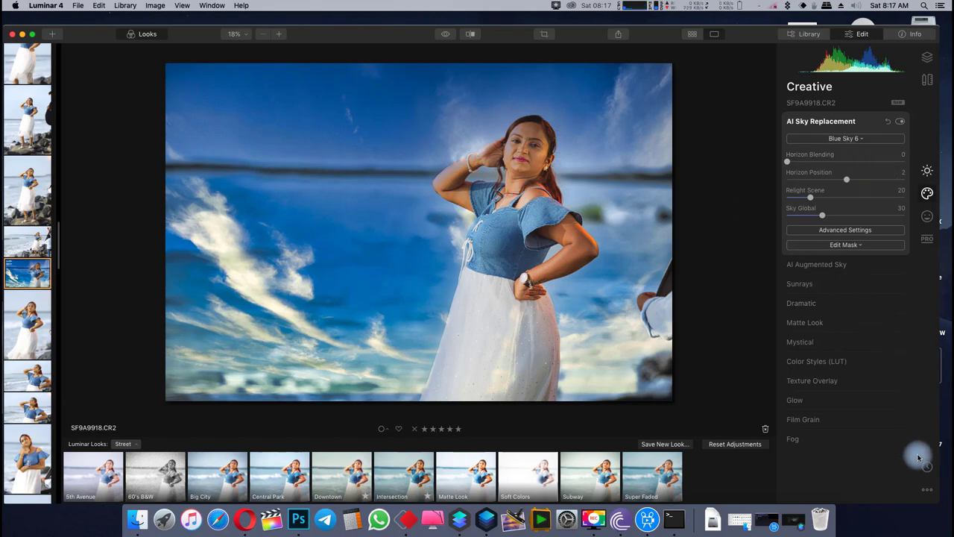
left_click(583, 270)
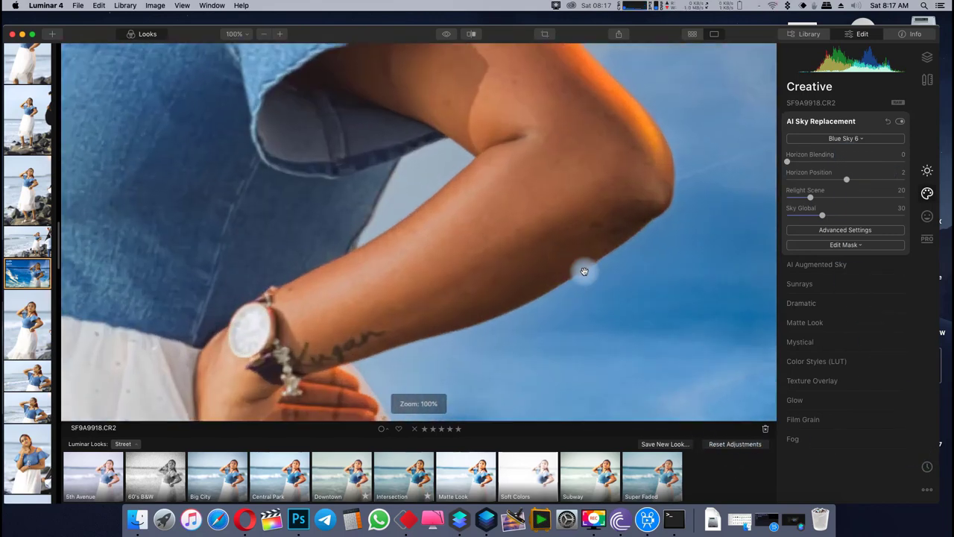
left_click(584, 270)
Return to the library's main photo folder and open the landscape-format portrait SF9A9912.CR2
left_click(22, 339)
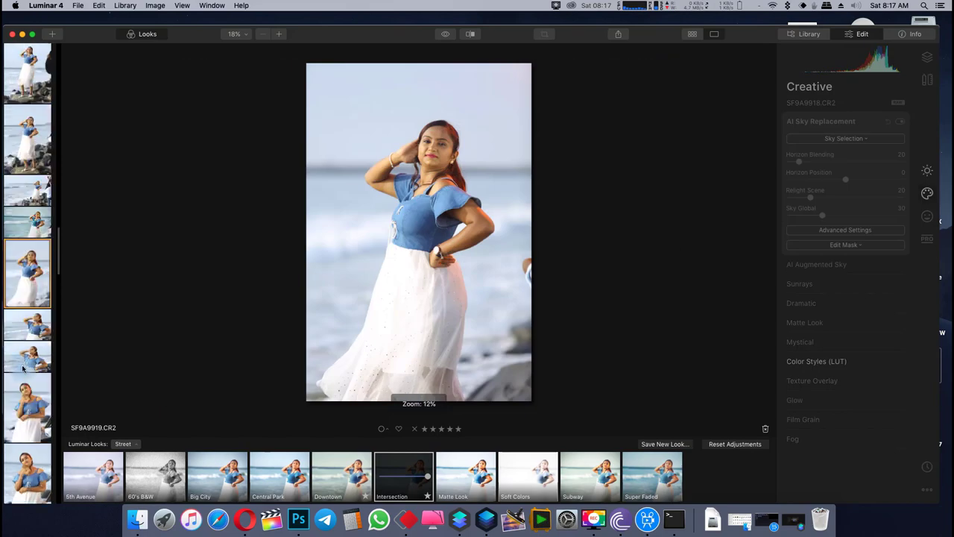
left_click(24, 382)
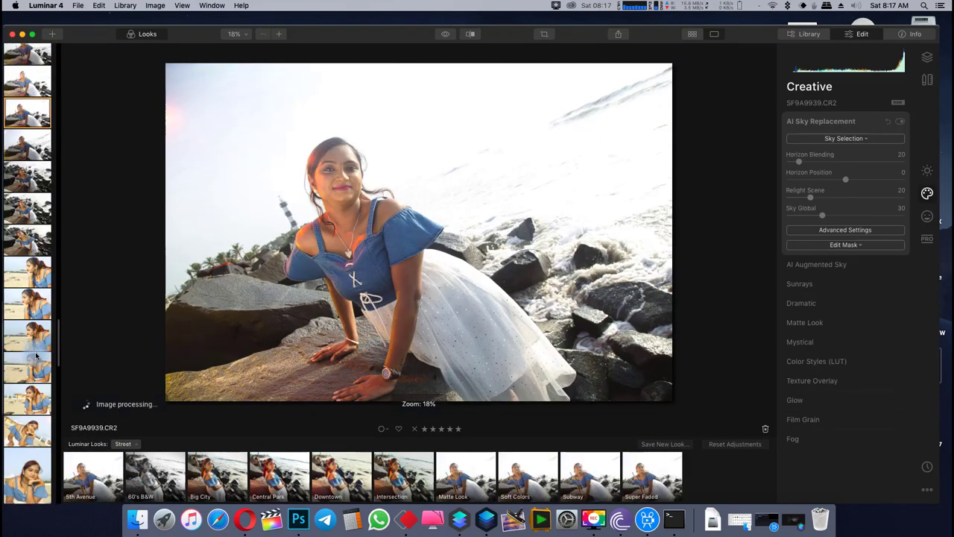
left_click(809, 33)
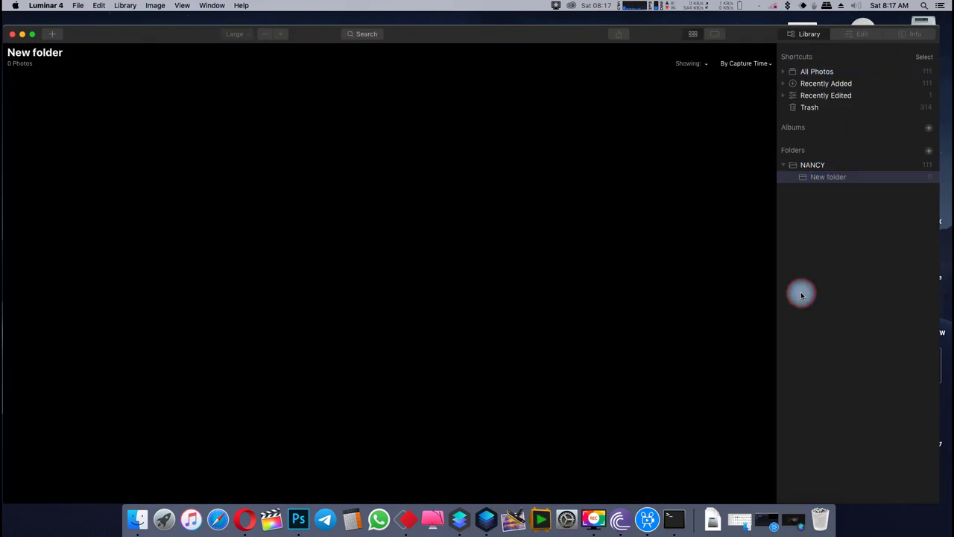
key("super+z")
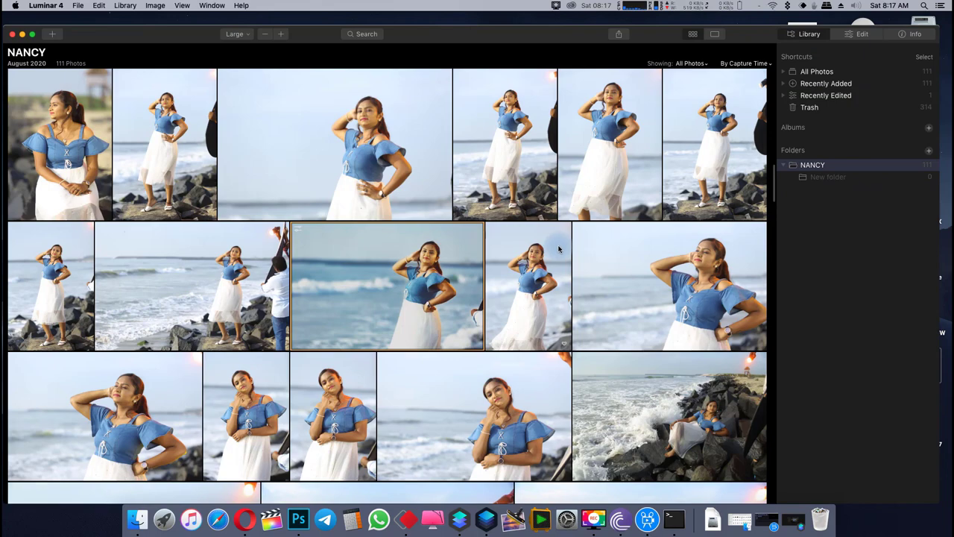
double_click(425, 196)
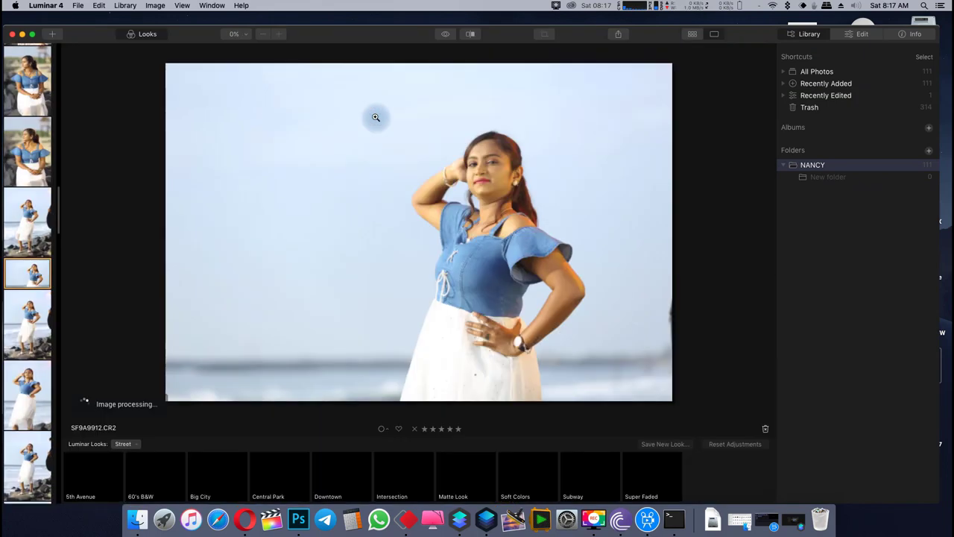
Apply the Dramatic Sky 1 sky replacement to the portrait and switch it to Dramatic Sunset 2
left_click(857, 33)
left_click(852, 138)
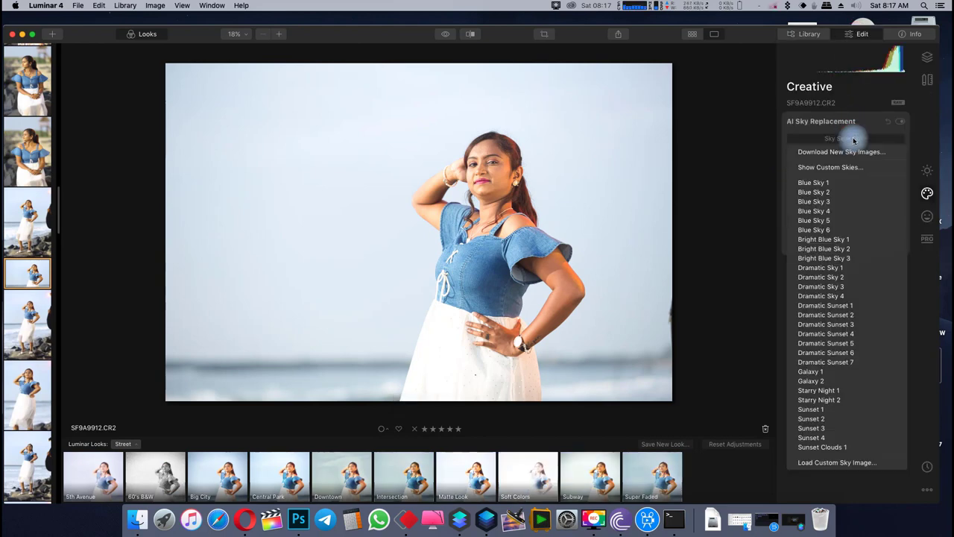
left_click(820, 267)
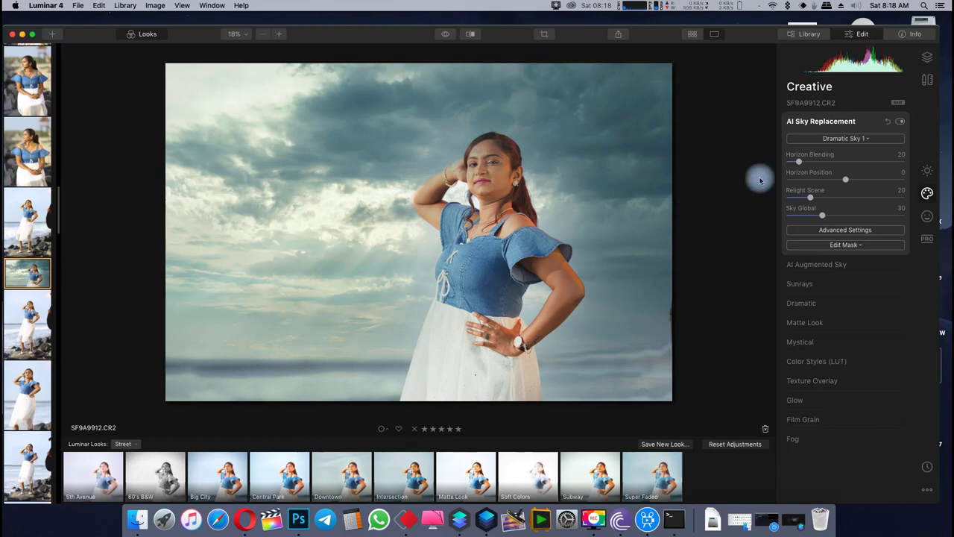
left_click(845, 139)
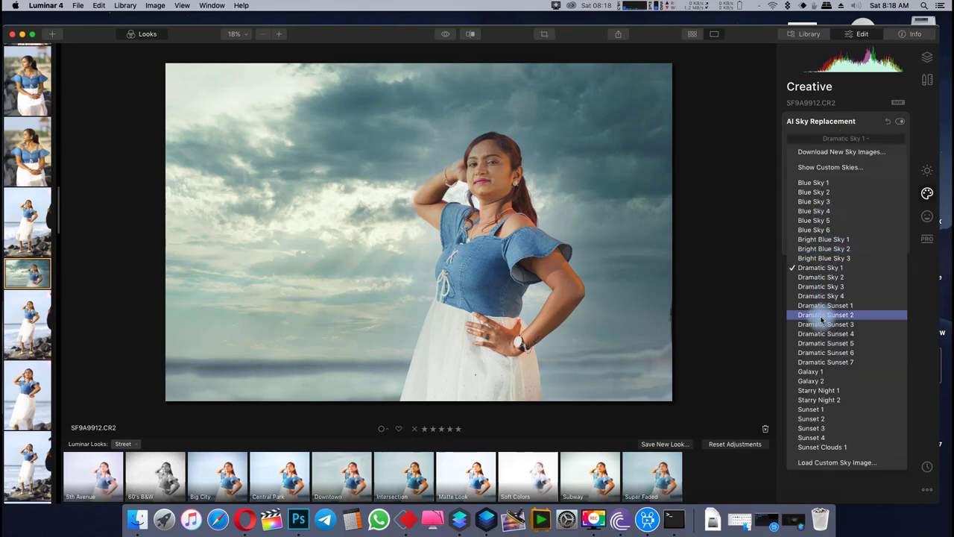
left_click(822, 316)
Try Starry Night 1 as the replacement sky and undo the change
left_click(854, 139)
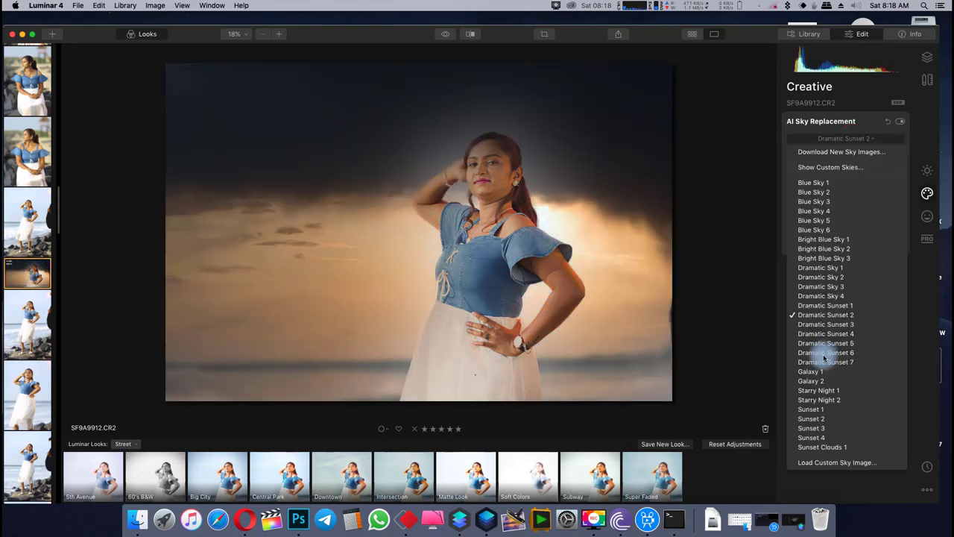
left_click(815, 393)
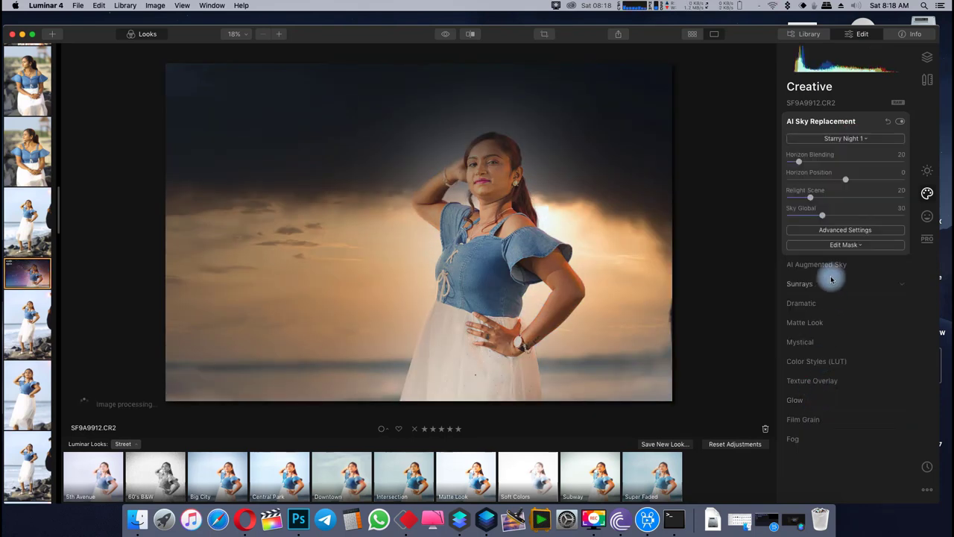
key("super+z")
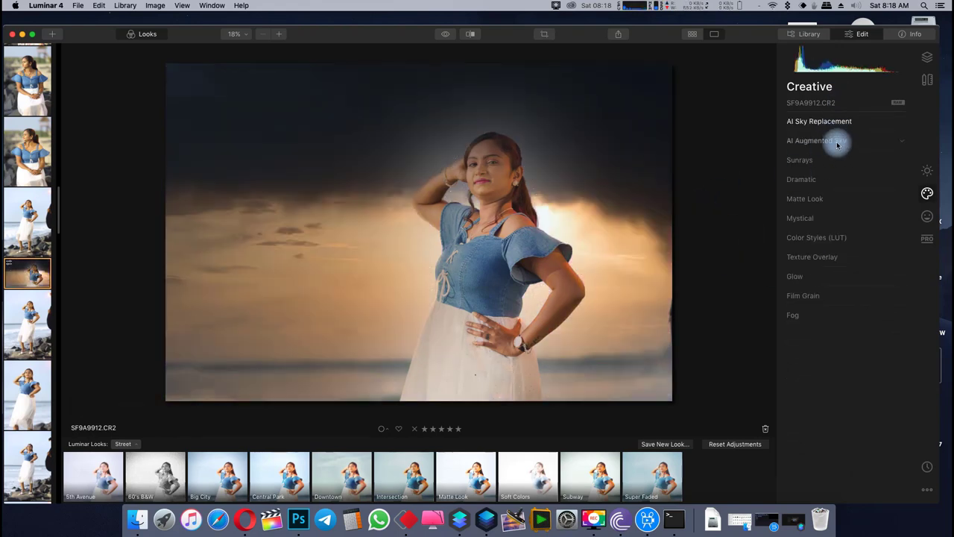
Try the Clouds 2 and Fireworks 3 objects in the sky with AI Augmented Sky
left_click(837, 142)
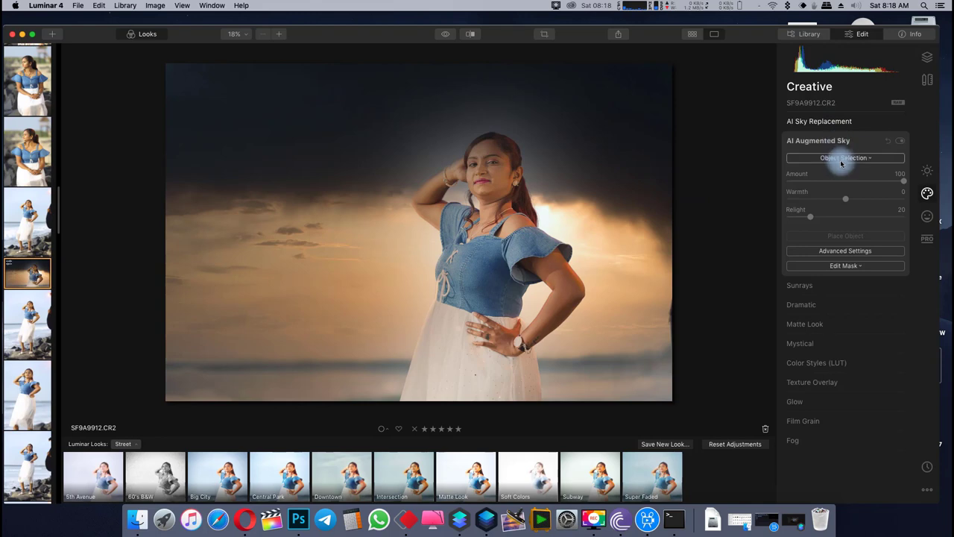
left_click(842, 159)
left_click(741, 215)
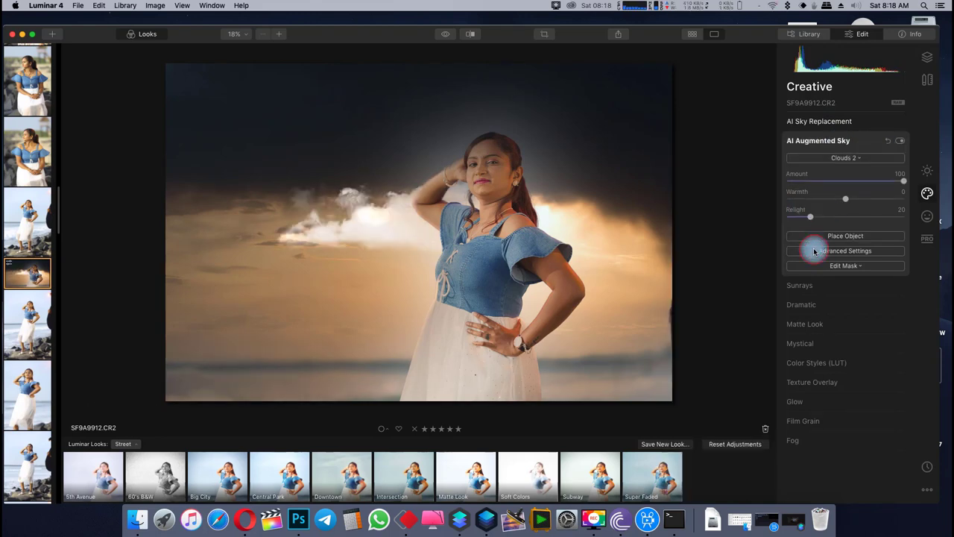
left_click(835, 158)
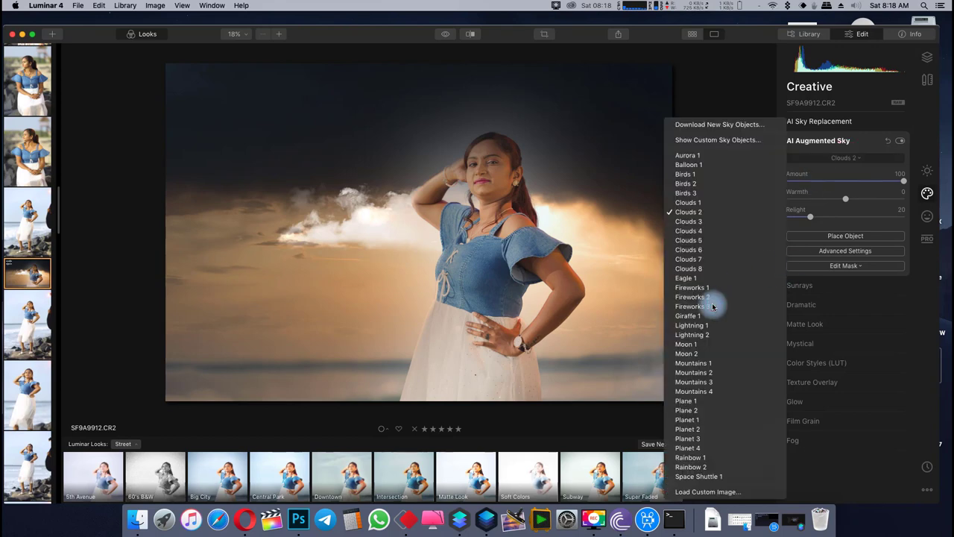
left_click(714, 305)
Change the AI Augmented Sky object to Balloon 1
left_click(865, 159)
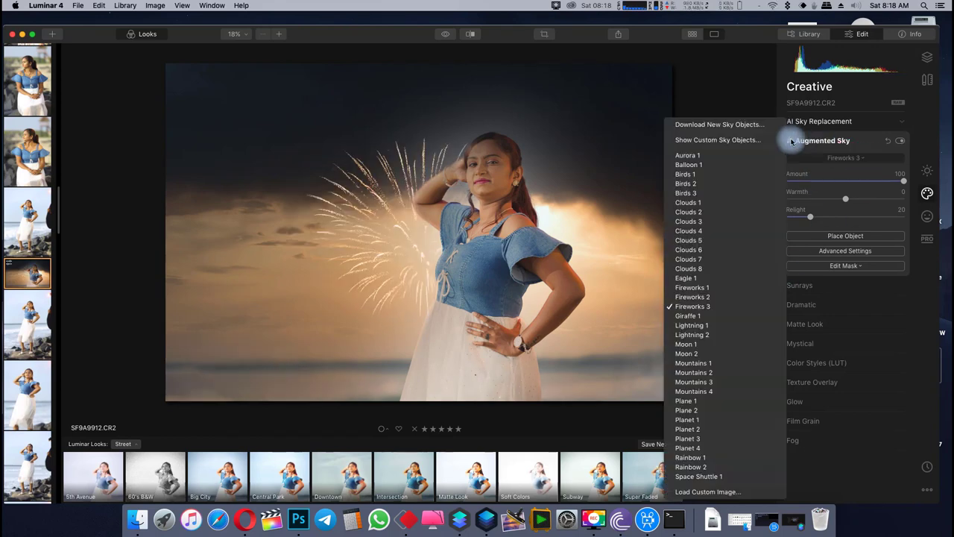
left_click(733, 163)
left_click(841, 163)
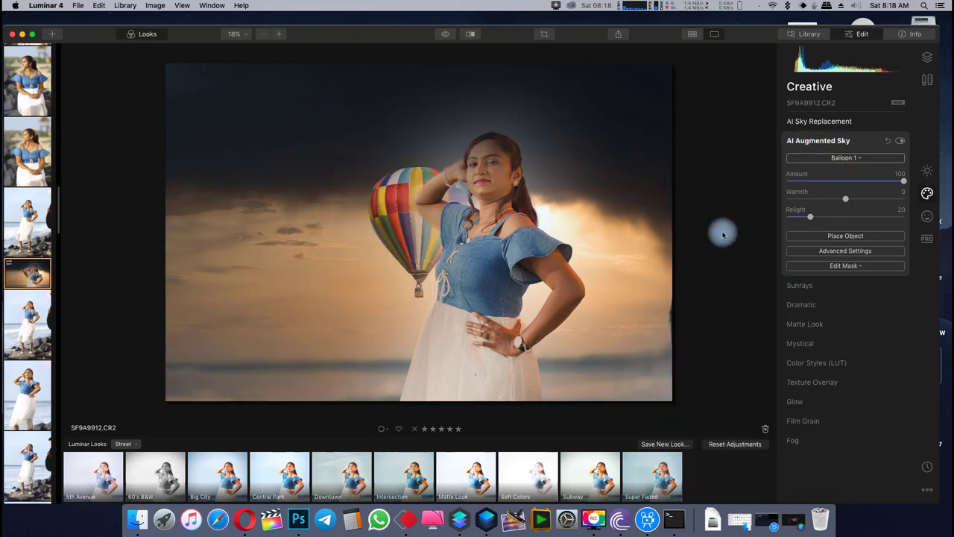
Try the Fireworks 2 and Lightning 1 objects in the portrait's sky with AI Augmented Sky
left_click(708, 283)
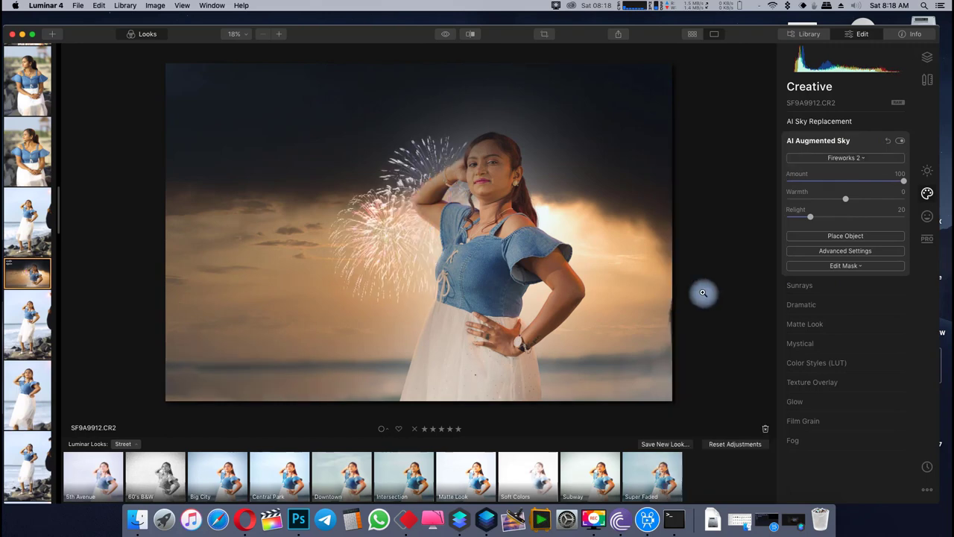
left_click(850, 158)
left_click(731, 318)
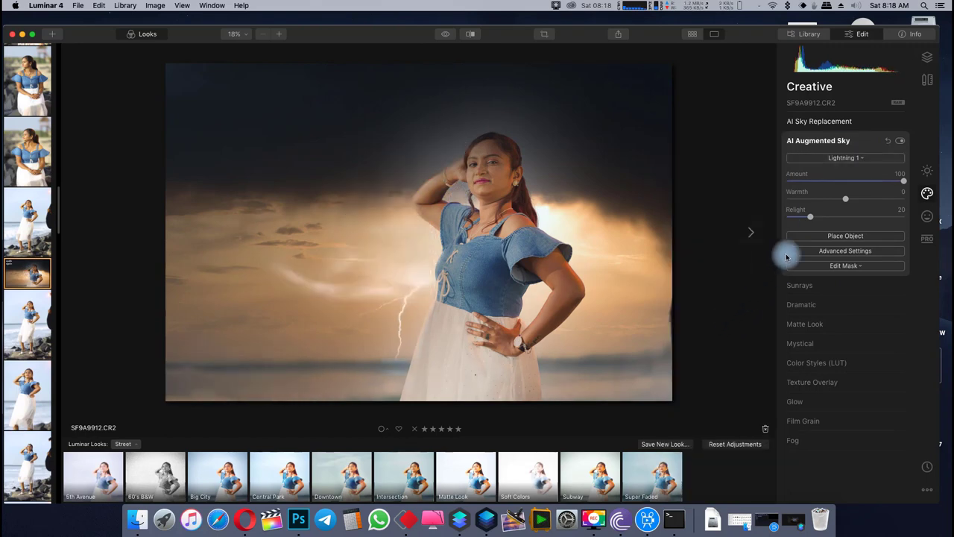
Try the Birds 1 and Mountains 4 objects in the portrait's sky with AI Augmented Sky
left_click(844, 158)
left_click(707, 174)
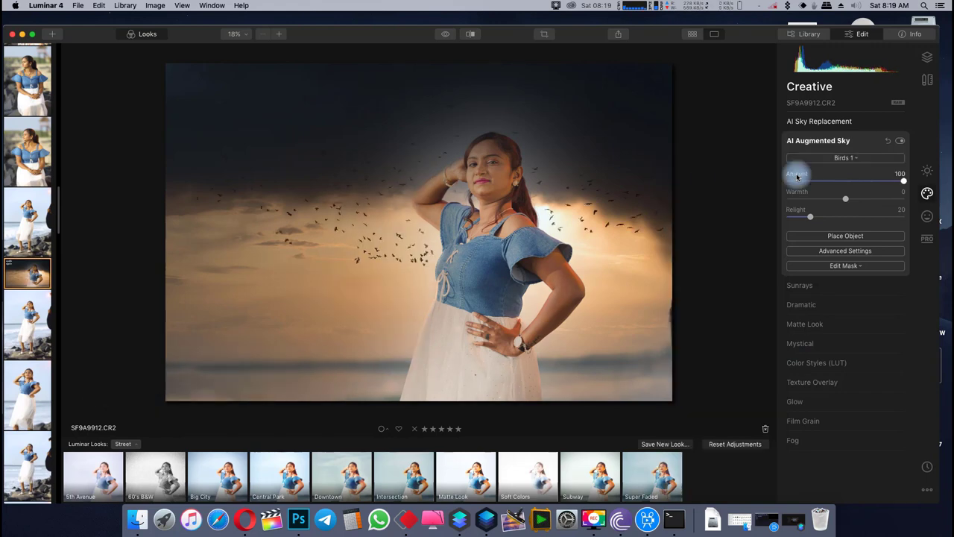
left_click(844, 158)
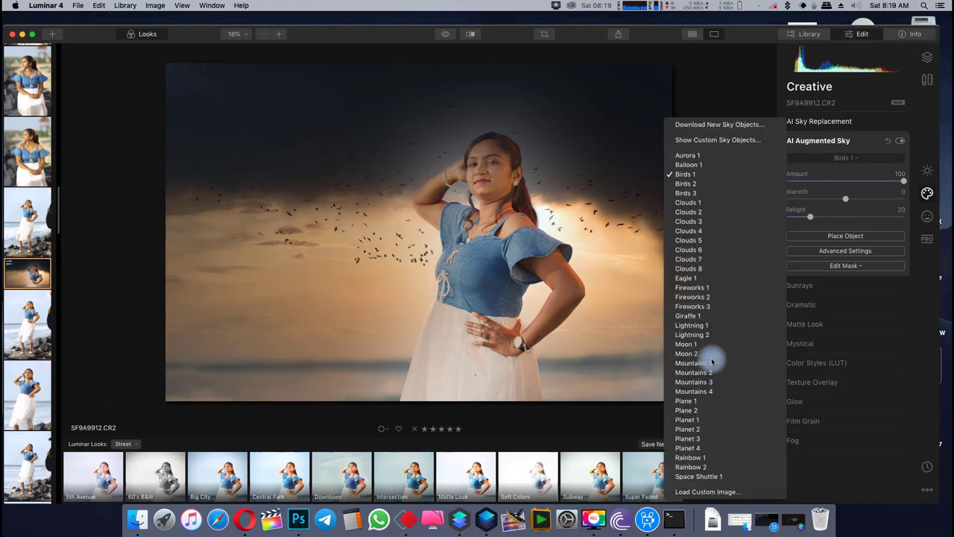
left_click(700, 391)
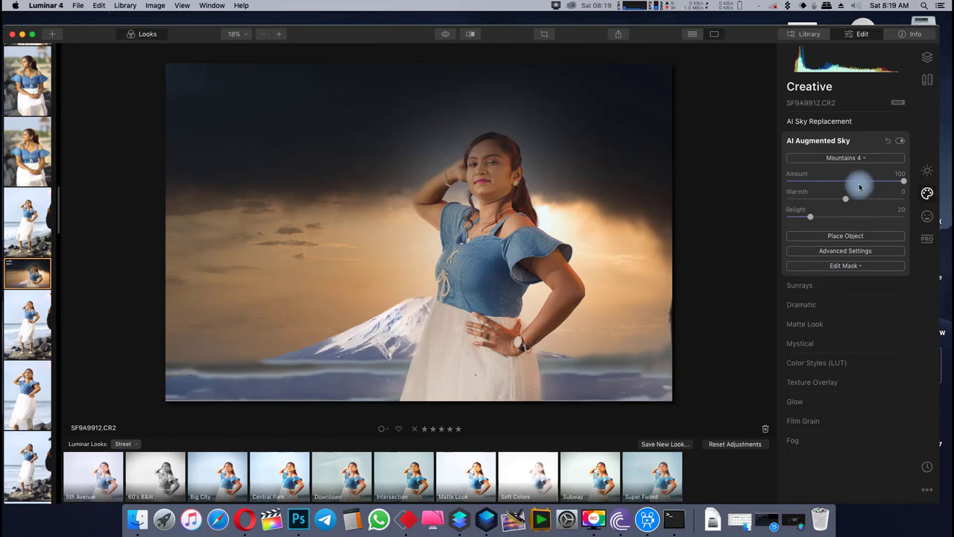
Try Planet 4 as the AI Augmented Sky object behind the woman
left_click(847, 157)
left_click(713, 447)
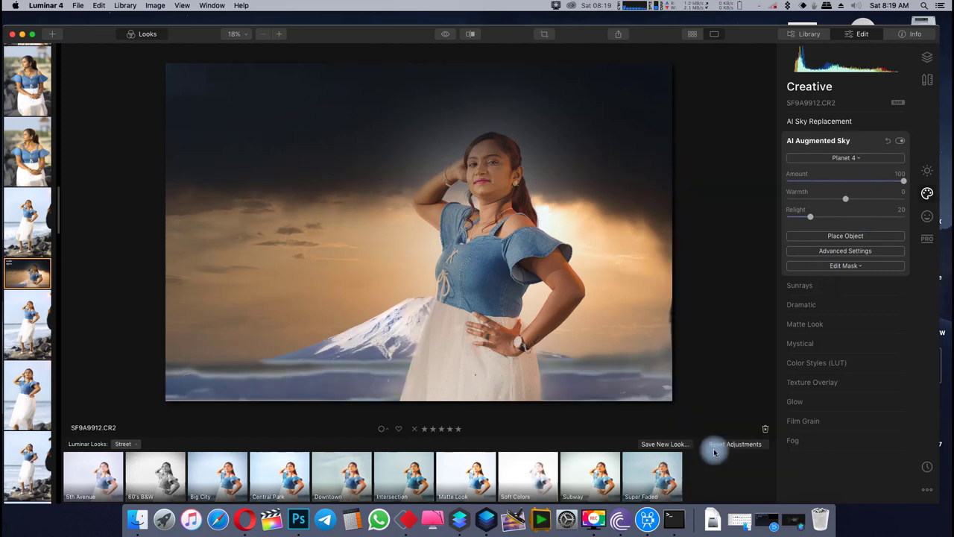
left_click(854, 157)
left_click(852, 155)
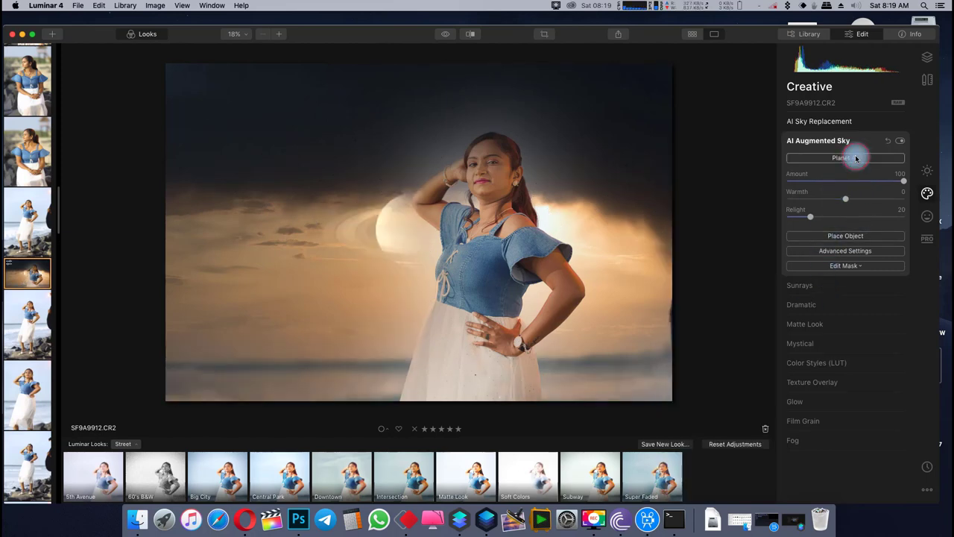
left_click(852, 154)
left_click(704, 462)
key("Right")
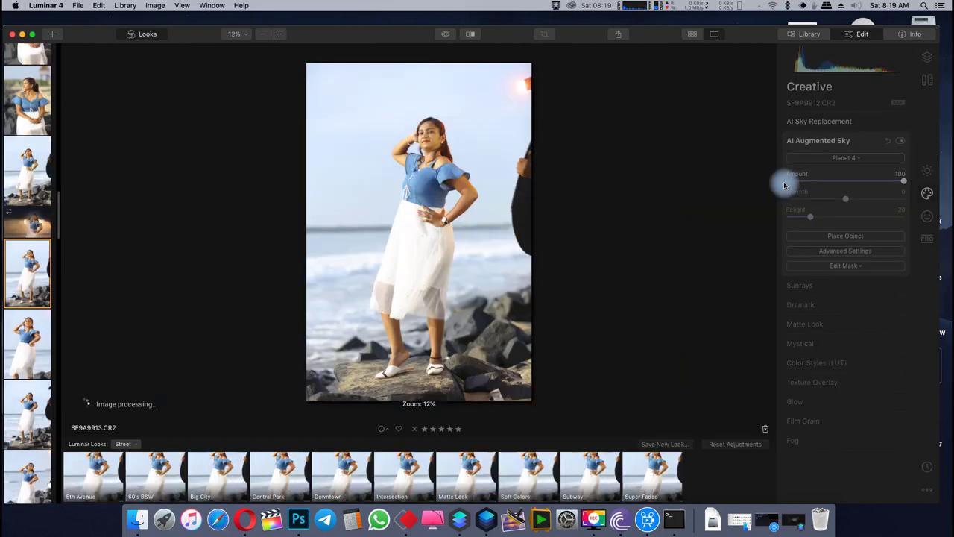
key("Left")
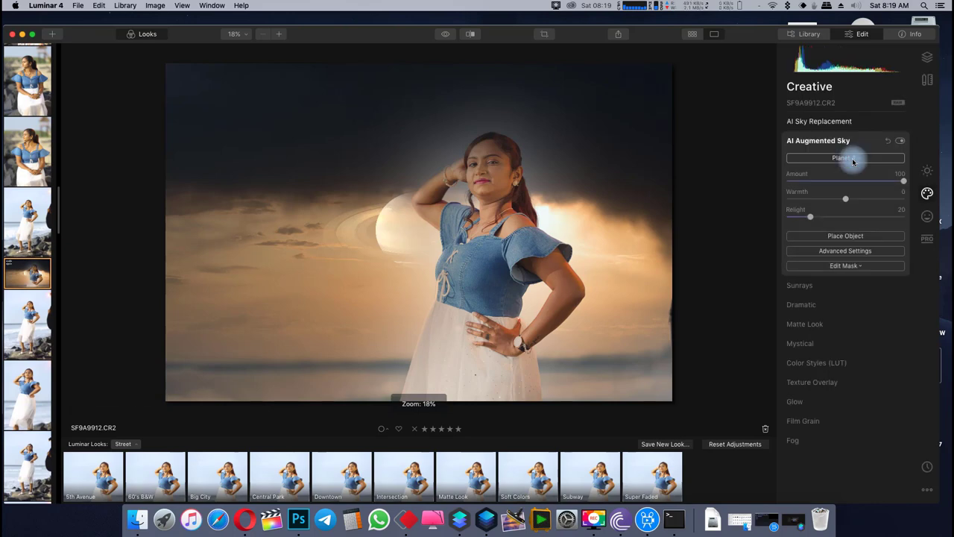
Set the AI Augmented Sky object to Rainbow 1
left_click(851, 159)
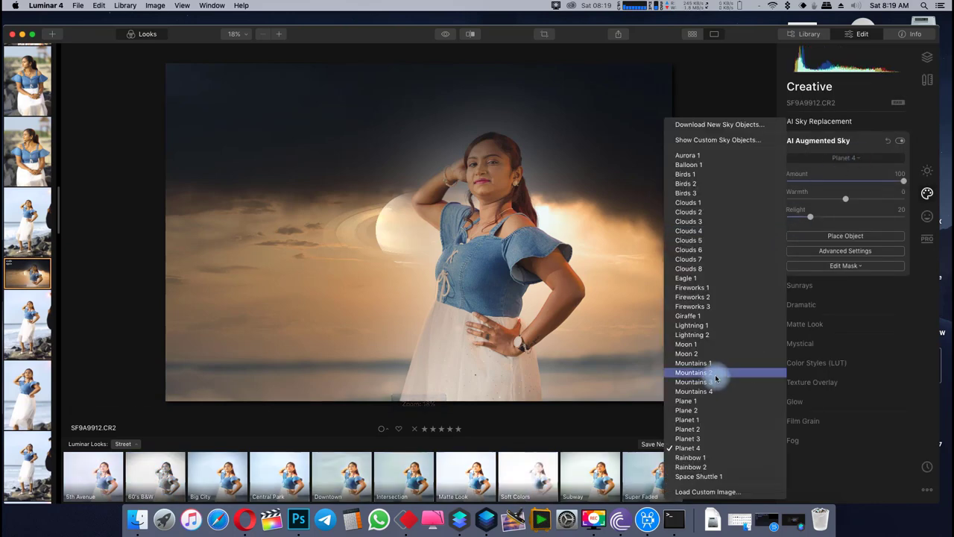
left_click(717, 457)
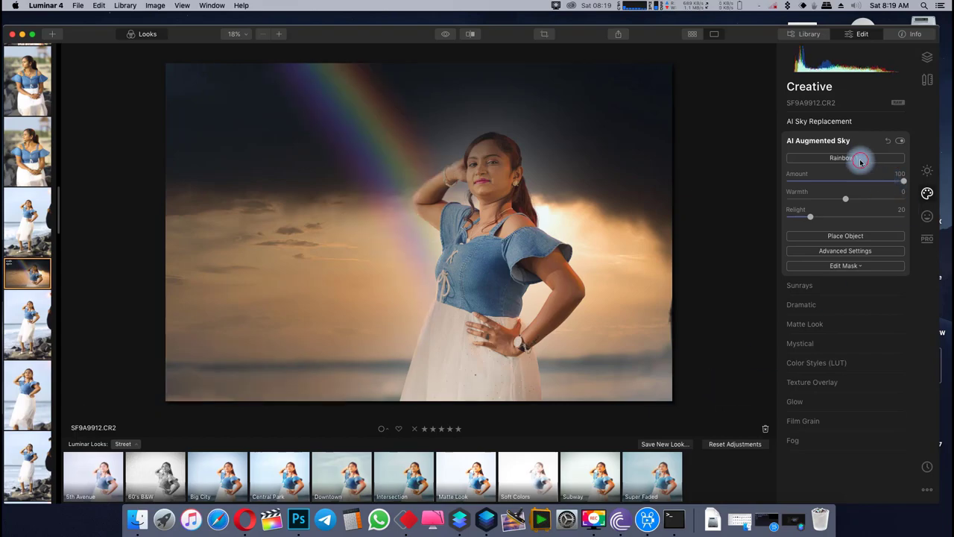